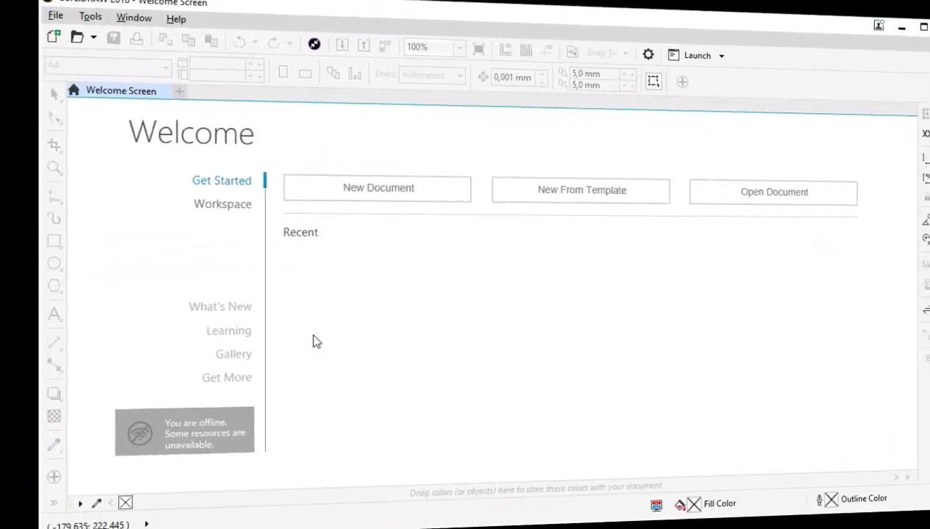
Create a new A4 document with the default settings and place cachorro.jpg from the aula2 folder beside the page
{"action": "left_click", "coordinate": [336, 198]}
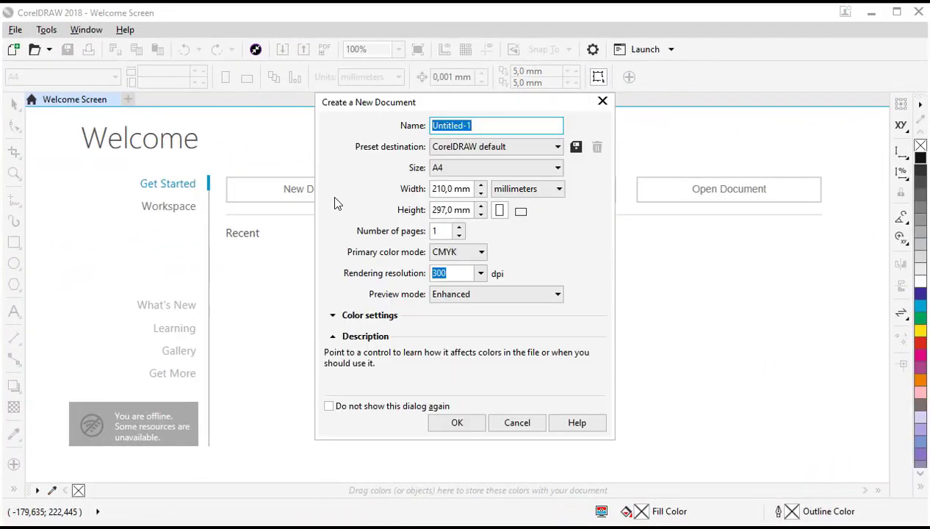
{"action": "left_click", "coordinate": [460, 426]}
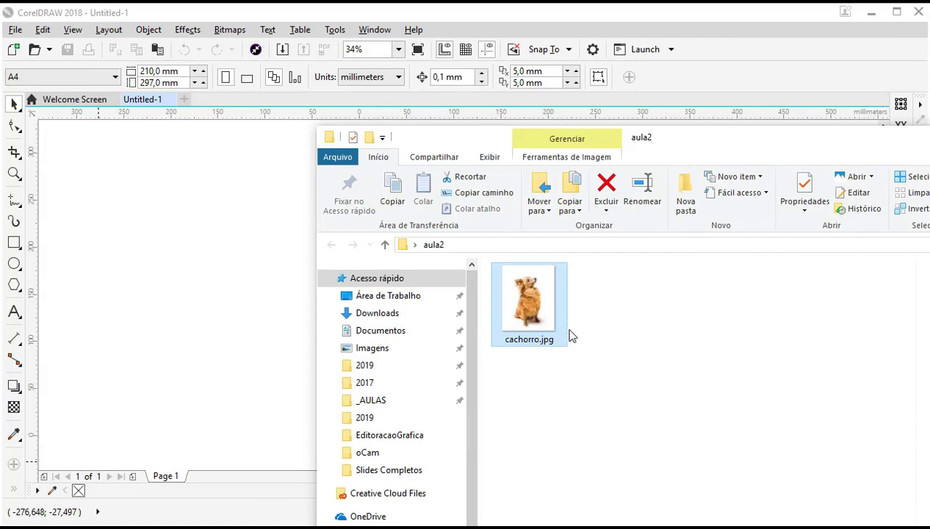
{"action": "left_click_drag", "start_coordinate": [524, 292], "coordinate": [155, 284]}
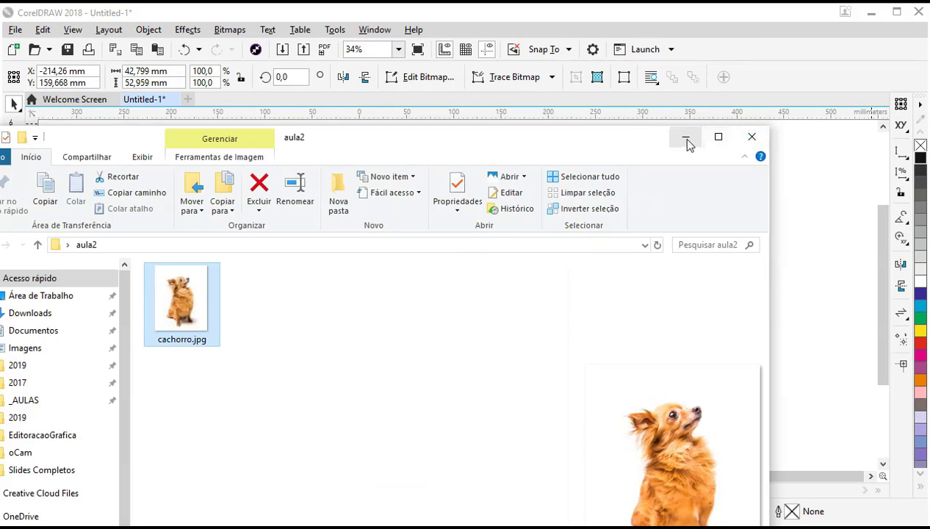
{"action": "left_click", "coordinate": [689, 144]}
{"action": "scroll", "coordinate": [137, 285], "scroll_direction": "up", "scroll_amount": 5}
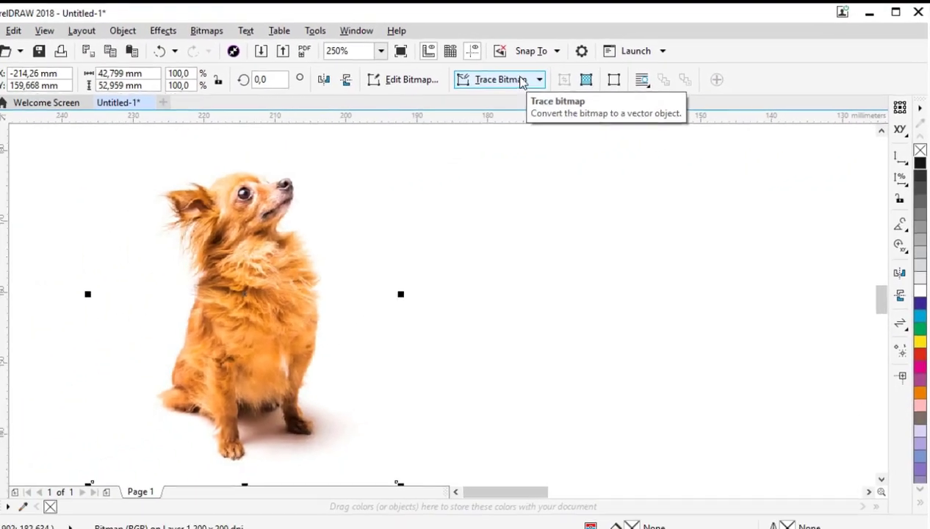
Start a Centerline Technical Illustration trace of the dog bitmap and switch the trace type to Outline
{"action": "left_click", "coordinate": [327, 122]}
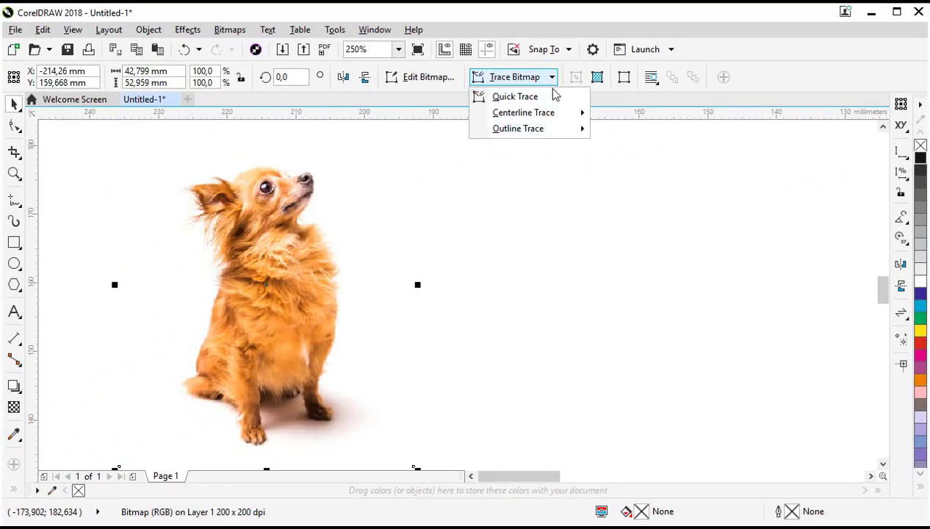
{"action": "left_click", "coordinate": [556, 96]}
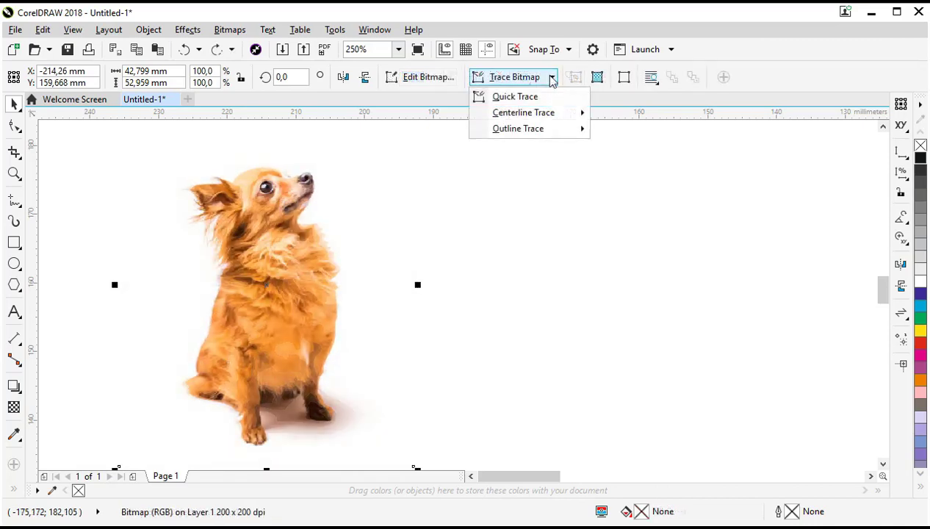
{"action": "mouse_move", "coordinate": [547, 114]}
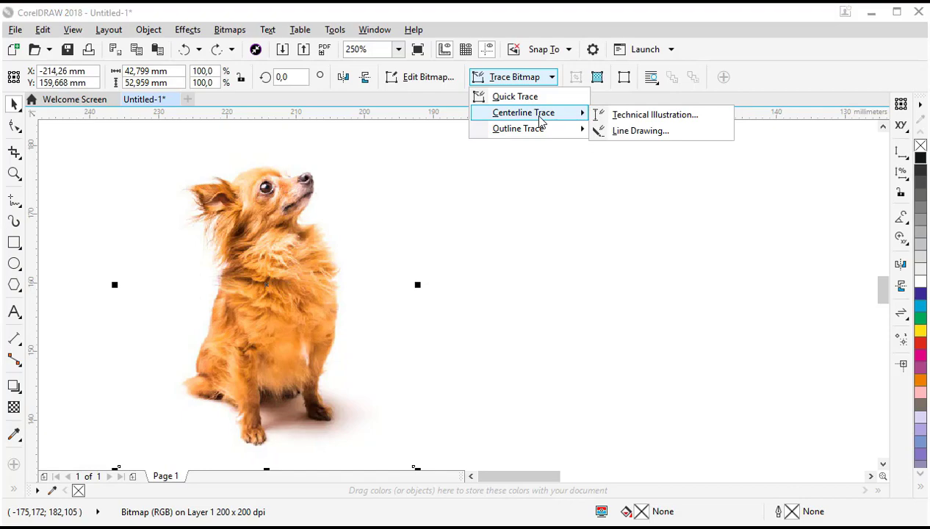
{"action": "left_click", "coordinate": [688, 117]}
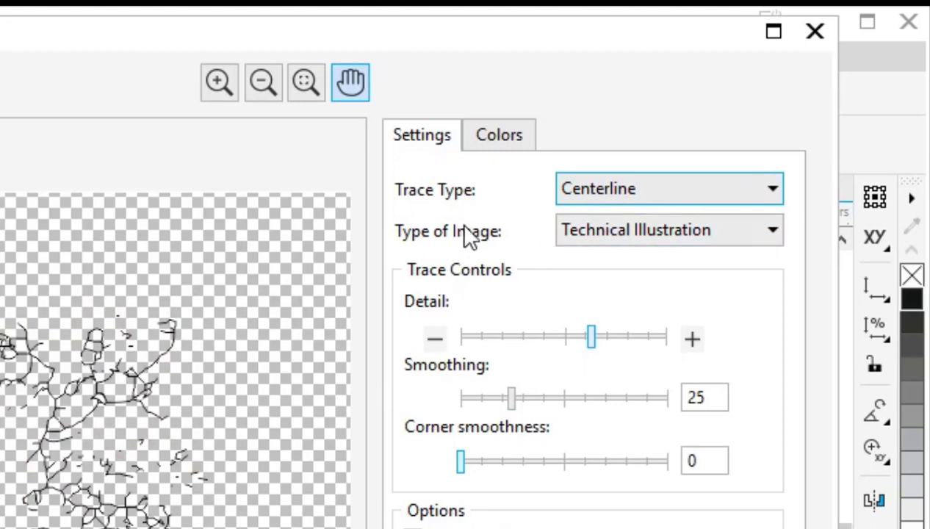
{"action": "left_click", "coordinate": [618, 186]}
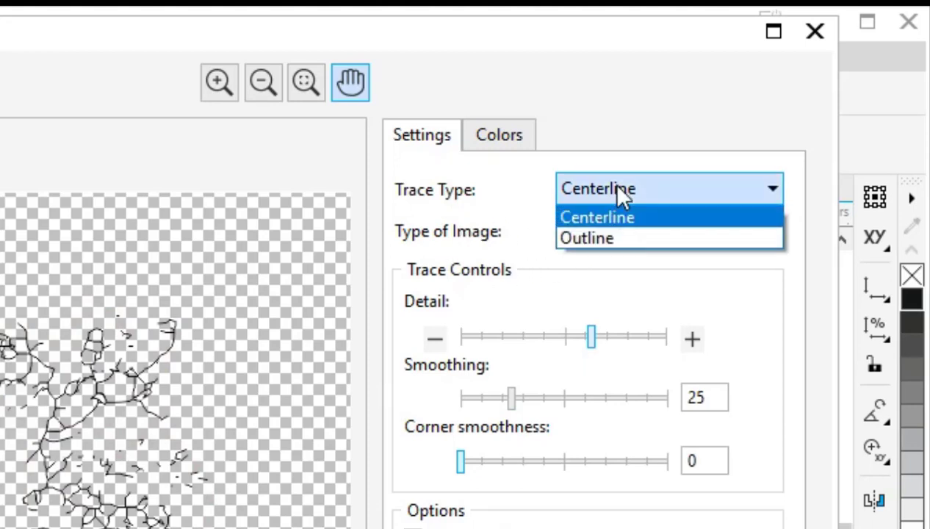
{"action": "left_click", "coordinate": [623, 242]}
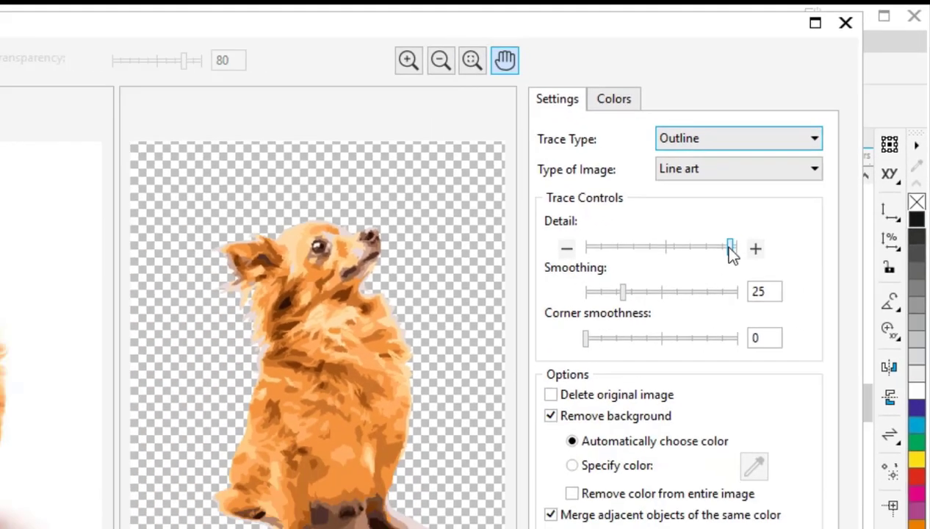
Try the outline trace with low detail, smoothing 91 and corner smoothness 83
{"action": "left_click_drag", "start_coordinate": [658, 337], "coordinate": [507, 356]}
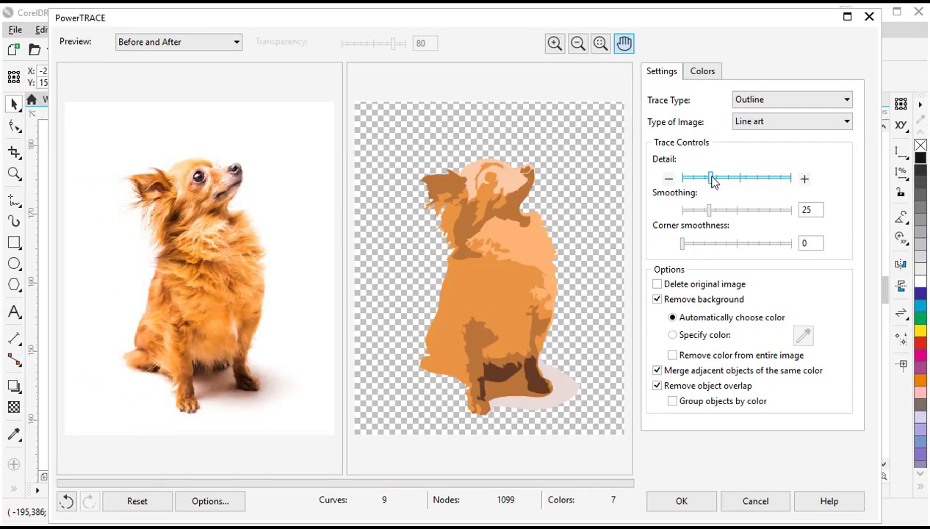
{"action": "mouse_move", "coordinate": [710, 179]}
{"action": "left_mouse_down"}
{"action": "mouse_move", "coordinate": [791, 181]}
{"action": "mouse_move", "coordinate": [702, 191]}
{"action": "mouse_move", "coordinate": [723, 224]}
{"action": "mouse_move", "coordinate": [785, 225]}
{"action": "left_mouse_up"}
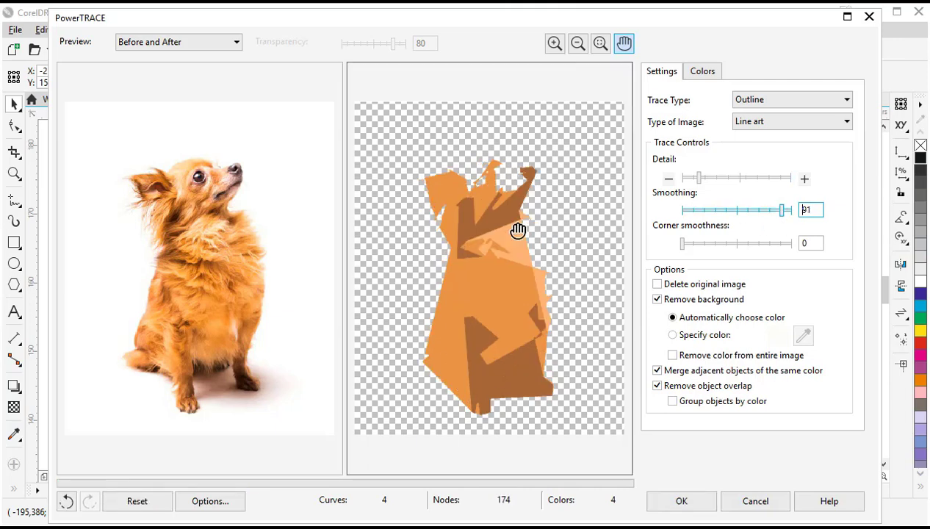
{"action": "left_click", "coordinate": [684, 245]}
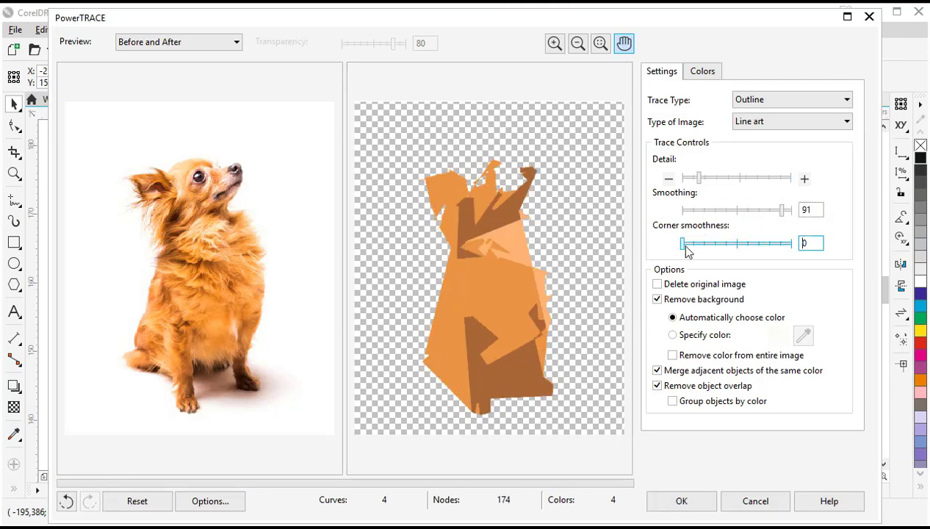
{"action": "left_click_drag", "start_coordinate": [685, 246], "coordinate": [773, 245]}
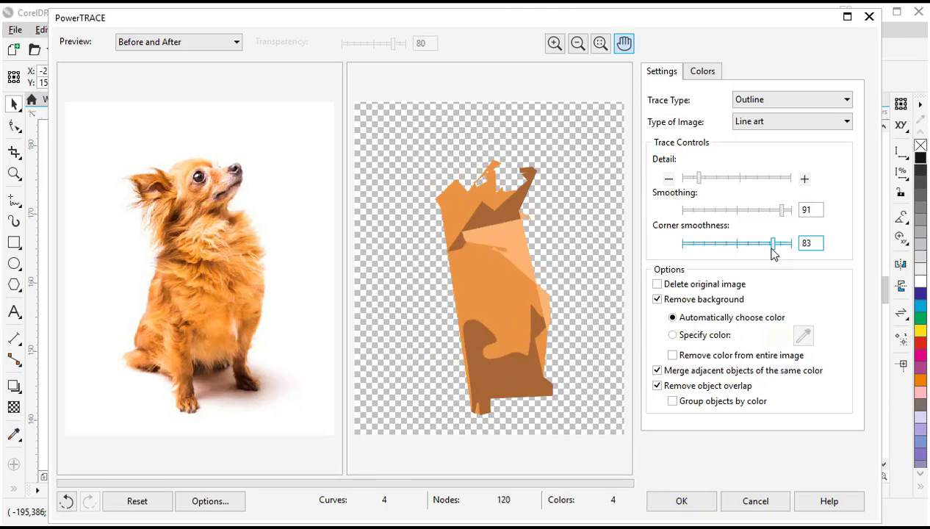
Set the trace's corner smoothness to 38 and smoothing to 50, raise the detail well above the middle, and accept the trace
{"action": "left_click_drag", "start_coordinate": [773, 249], "coordinate": [724, 247]}
{"action": "left_click_drag", "start_coordinate": [782, 211], "coordinate": [738, 211]}
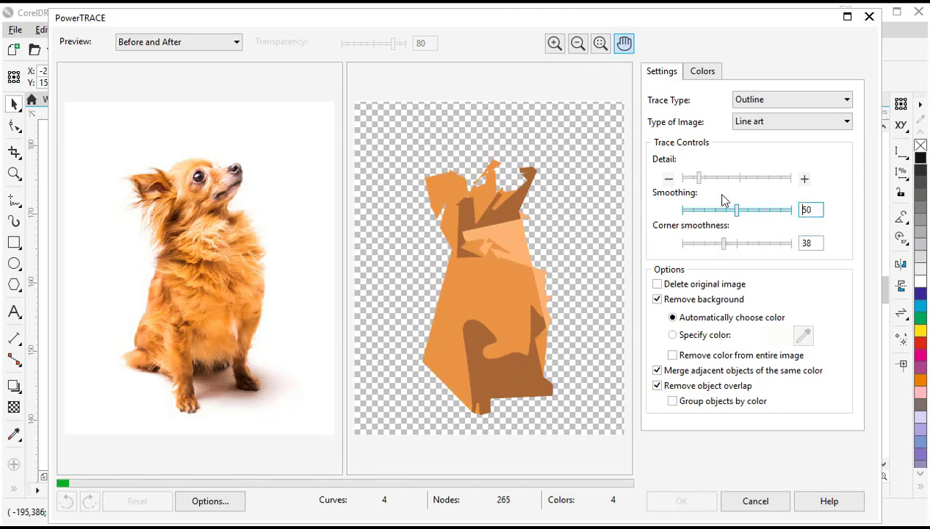
{"action": "left_click_drag", "start_coordinate": [698, 179], "coordinate": [764, 179]}
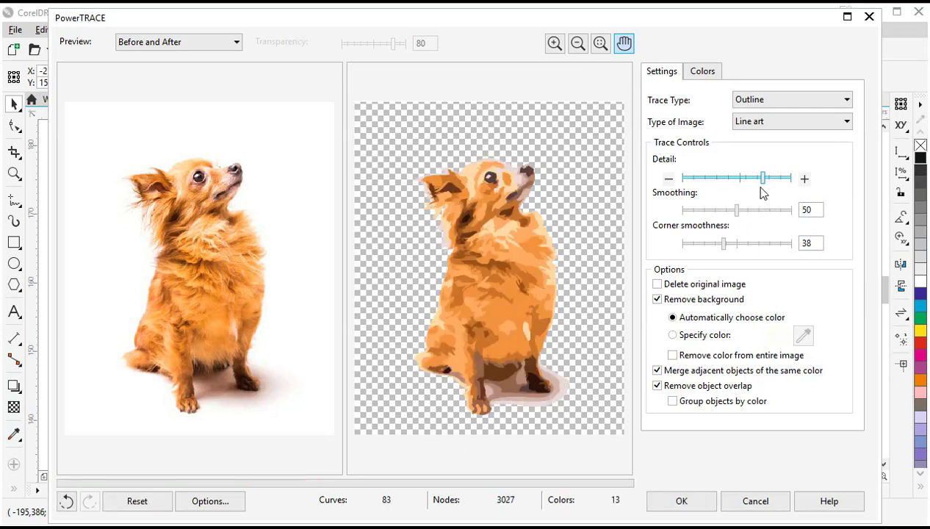
{"action": "left_click", "coordinate": [690, 506]}
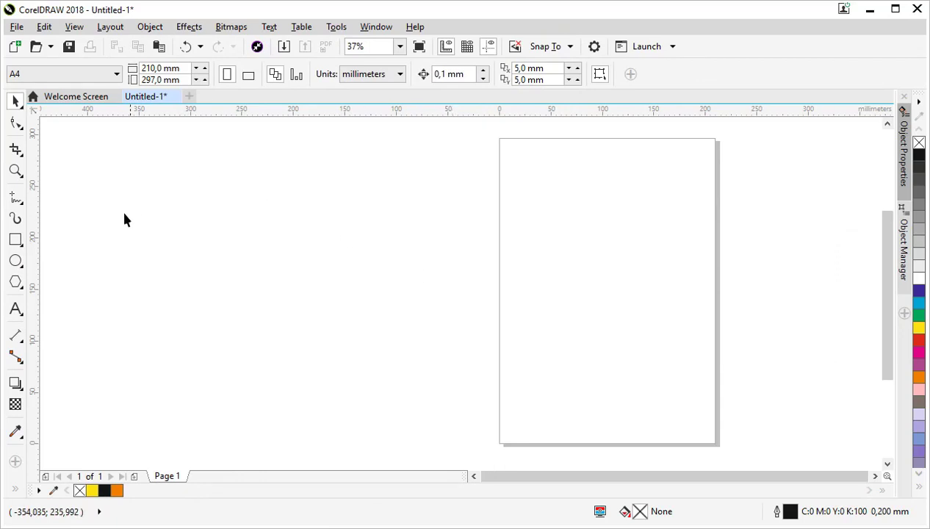
Draw a square in the empty area beside the page and set its size to 20 × 20 mm
{"action": "left_click", "coordinate": [16, 241]}
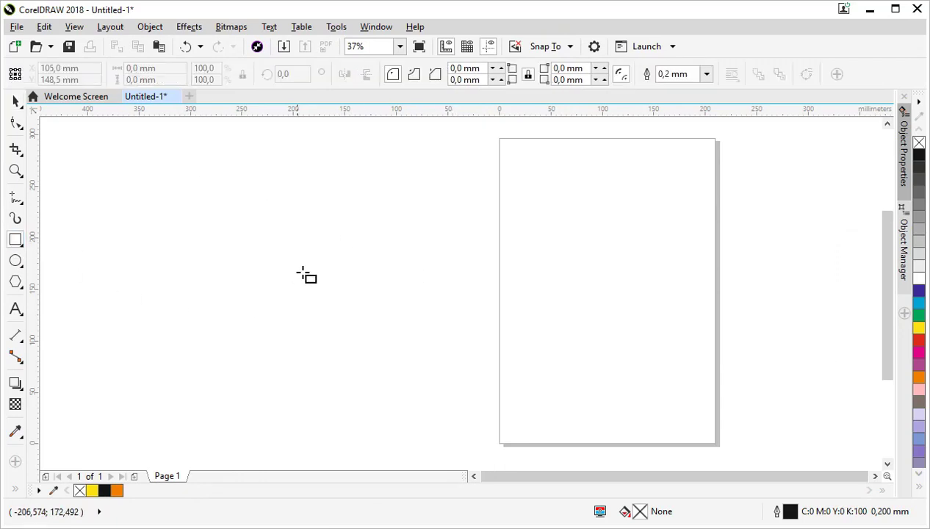
{"action": "left_click_drag", "start_coordinate": [298, 255], "coordinate": [340, 293]}
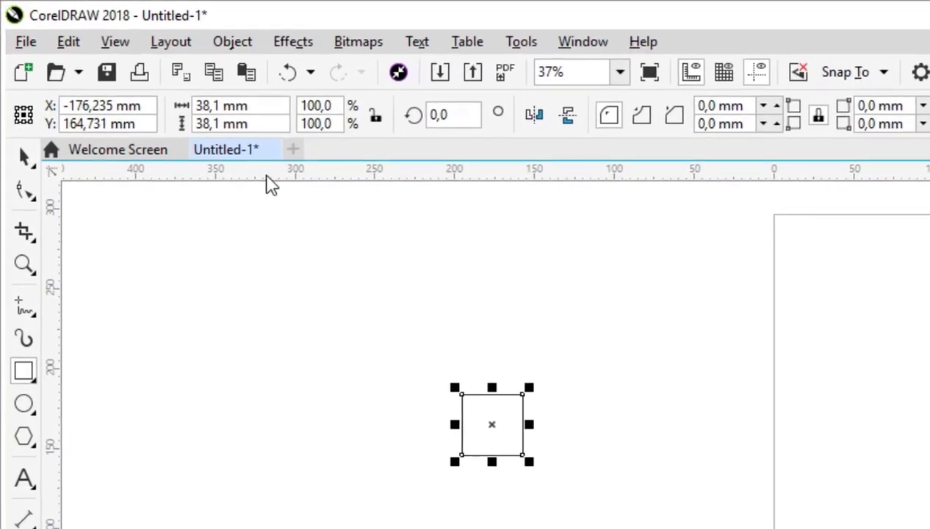
{"action": "left_click_drag", "start_coordinate": [276, 110], "coordinate": [149, 106]}
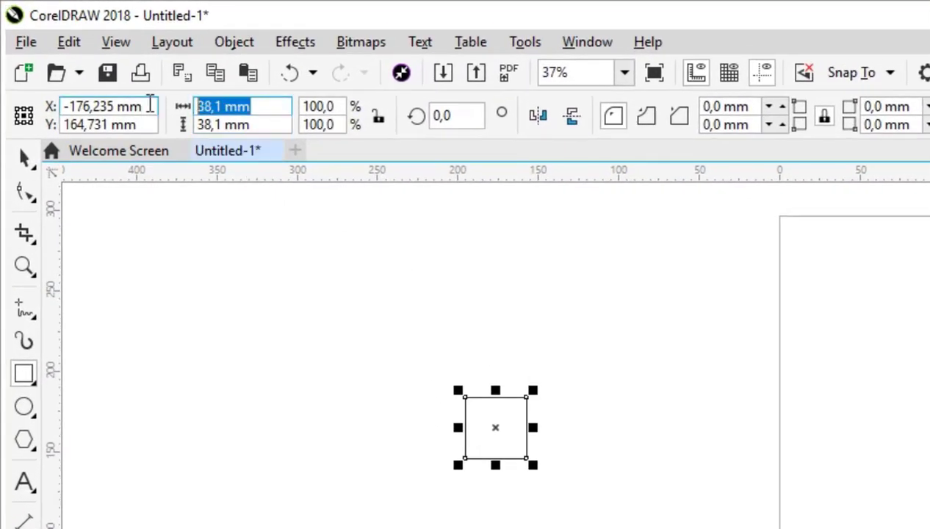
{"action": "type", "text": "20"}
{"action": "key", "text": "Tab"}
{"action": "type", "text": "20"}
{"action": "key", "text": "Return"}
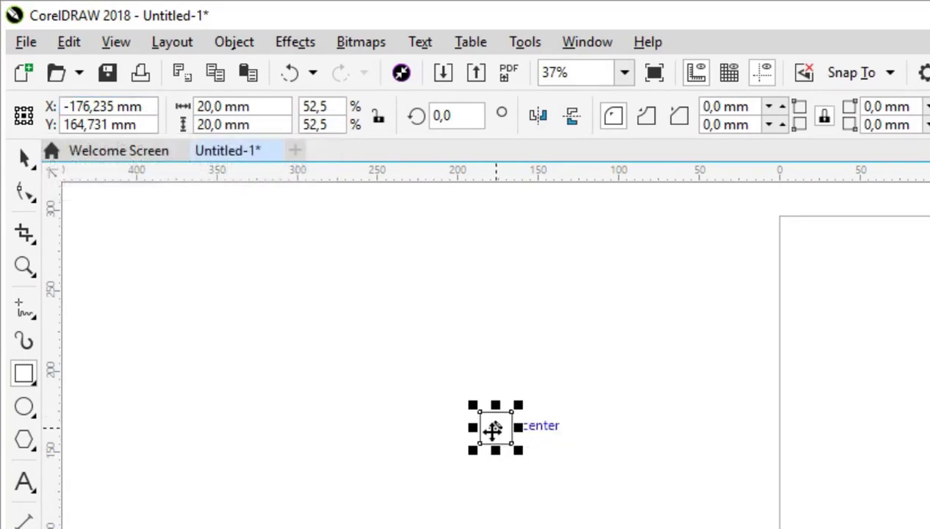
Draw a circle about 11 mm in diameter inside the square
{"action": "scroll", "coordinate": [494, 422], "scroll_direction": "up", "scroll_amount": 2}
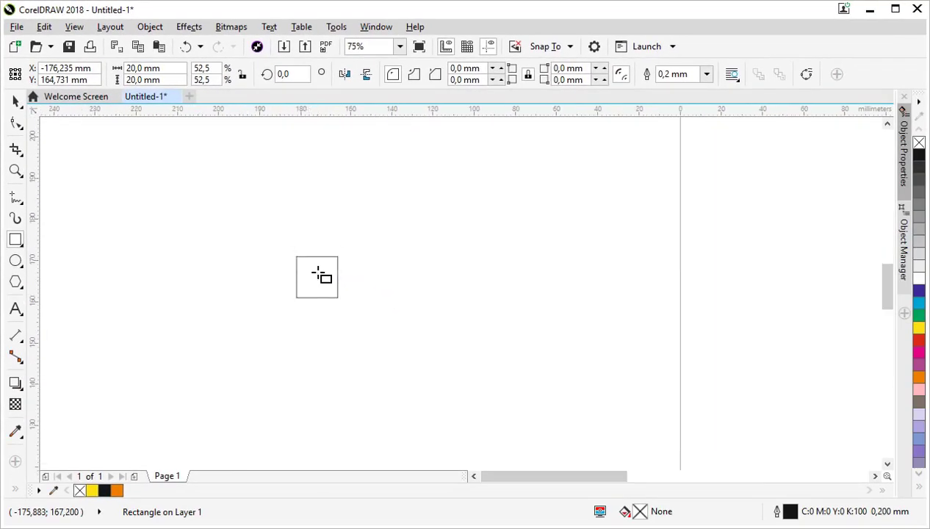
{"action": "scroll", "coordinate": [317, 272], "scroll_direction": "up", "scroll_amount": 2}
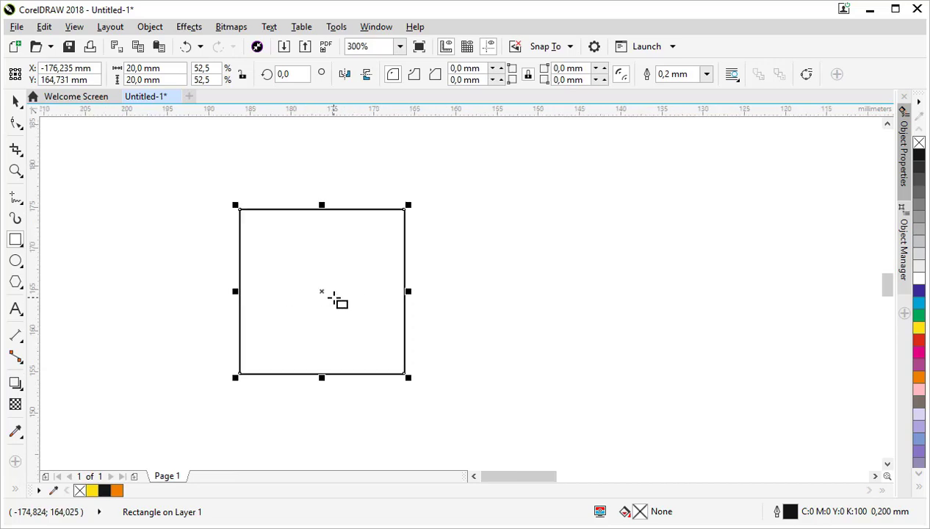
{"action": "left_click", "coordinate": [15, 260]}
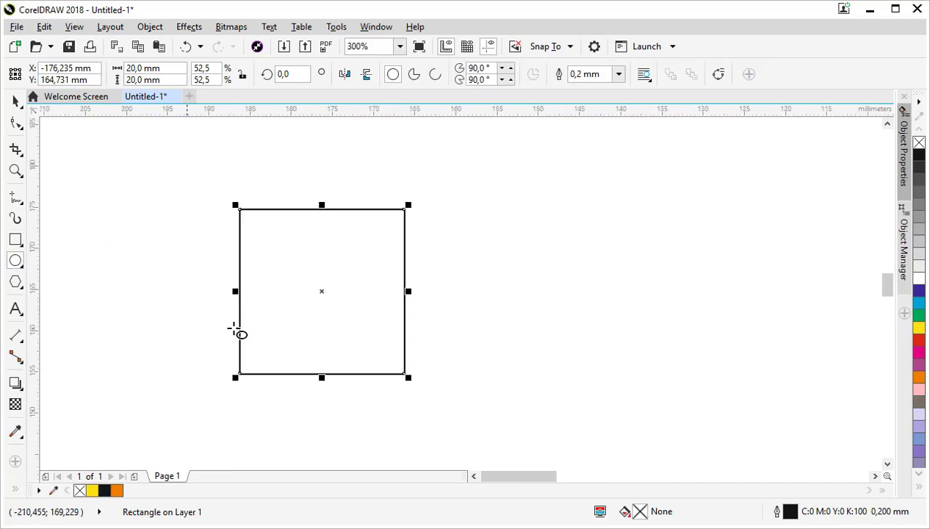
{"action": "left_click_drag", "start_coordinate": [278, 250], "coordinate": [370, 342]}
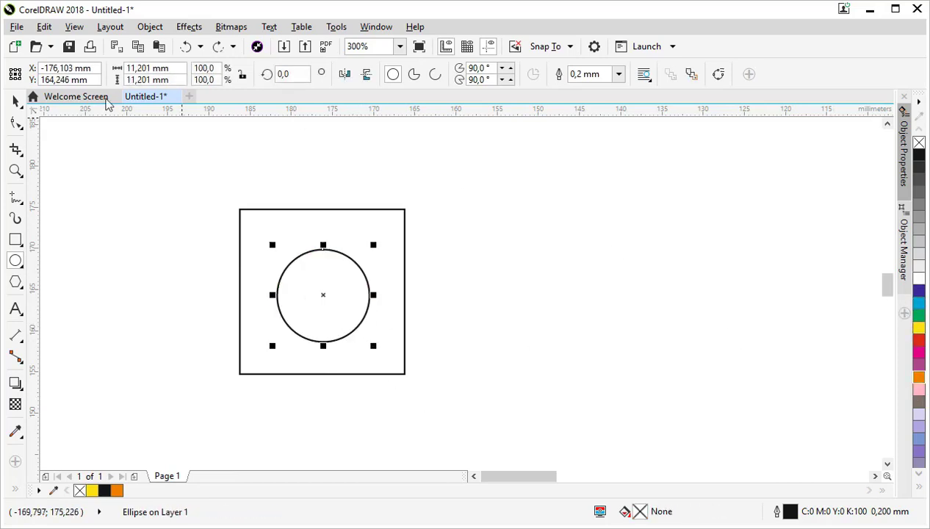
Fill the circle with orange and the square with yellow
{"action": "left_click", "coordinate": [15, 101]}
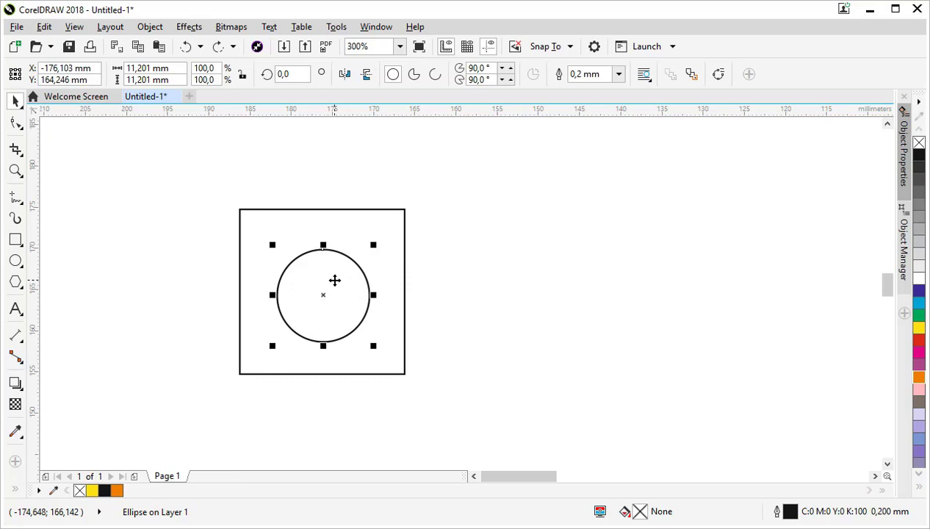
{"action": "left_click", "coordinate": [920, 378]}
{"action": "left_click", "coordinate": [382, 210]}
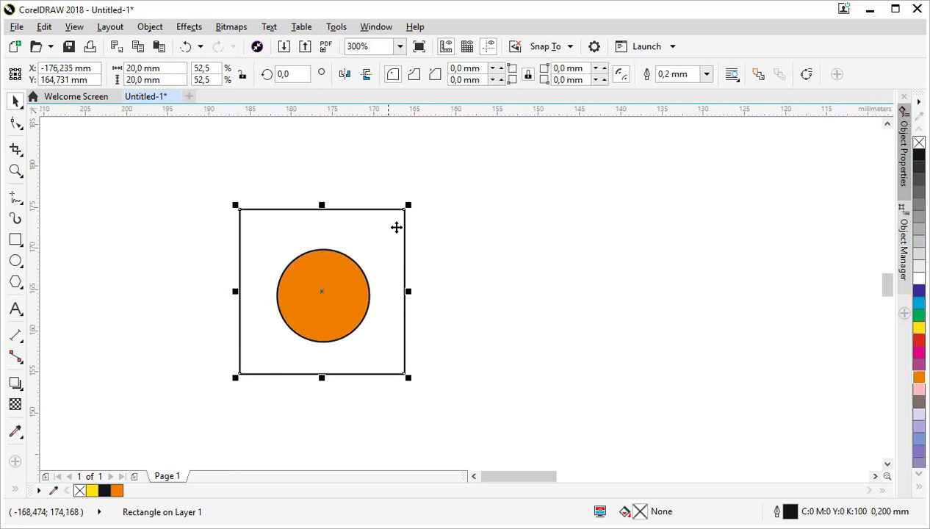
{"action": "left_click", "coordinate": [920, 328]}
Remove the outlines from the square and circle and centre them on each other both horizontally and vertically
{"action": "left_click_drag", "start_coordinate": [493, 168], "coordinate": [167, 413]}
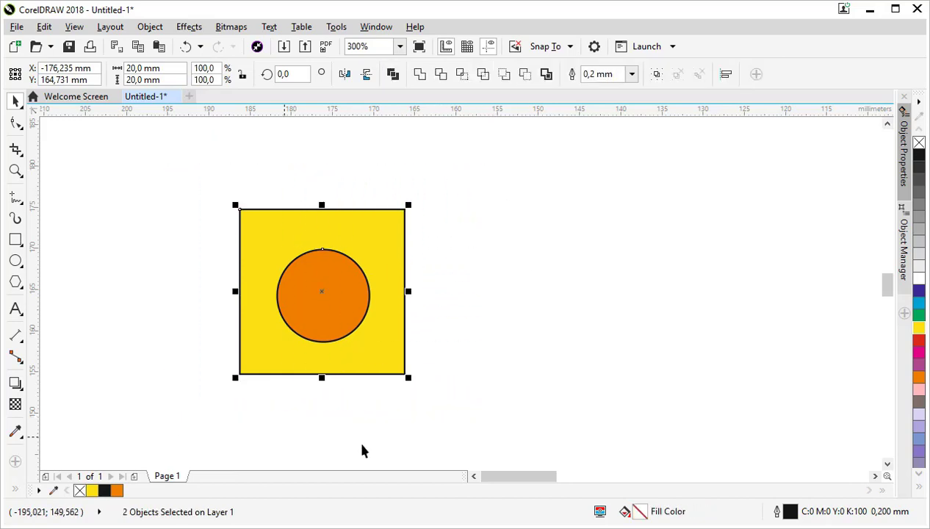
{"action": "right_click", "coordinate": [919, 143]}
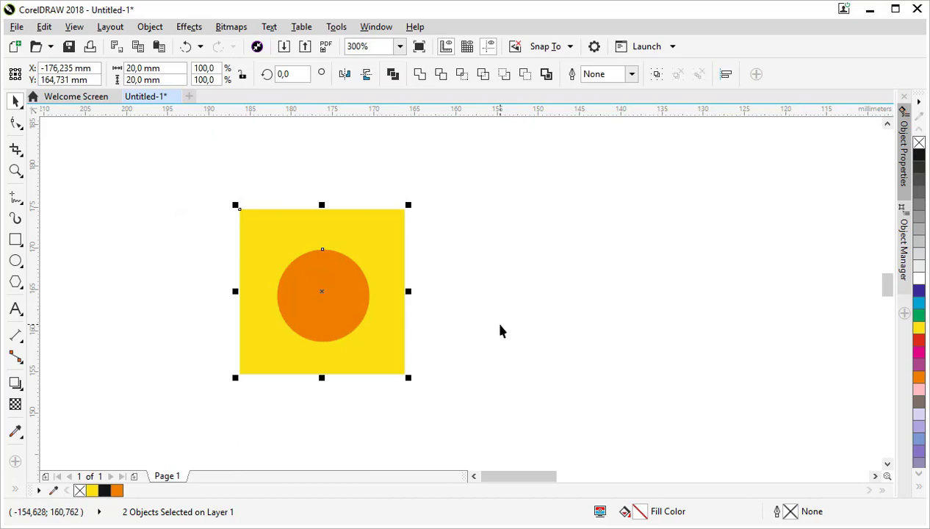
{"action": "key", "text": "e"}
{"action": "key", "text": "c"}
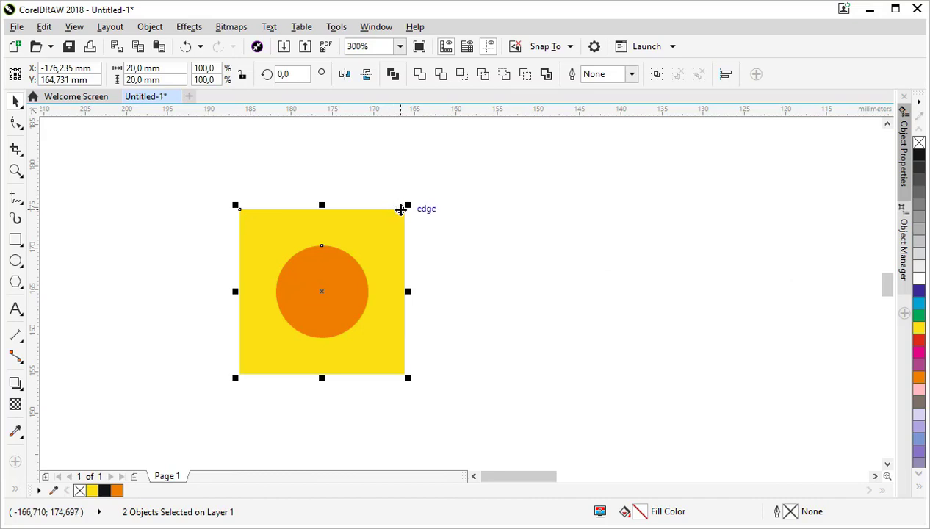
Create a vector pattern from the selected artwork, taking the exact area of the yellow square as the pattern tile
{"action": "left_click", "coordinate": [338, 28]}
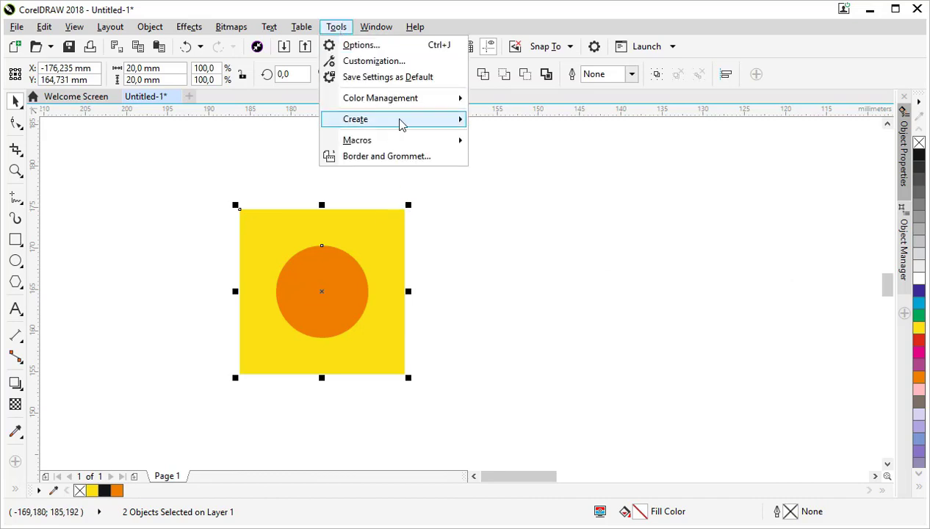
{"action": "mouse_move", "coordinate": [402, 125]}
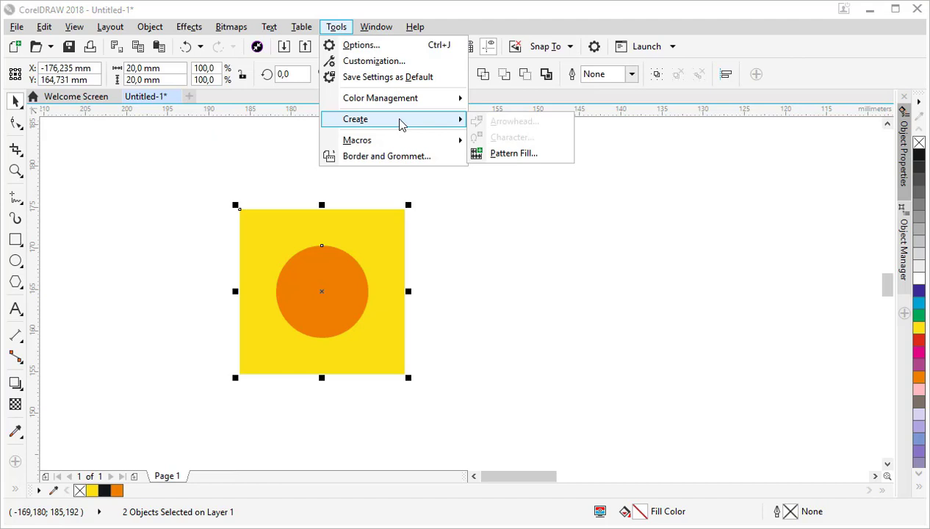
{"action": "left_click", "coordinate": [538, 158]}
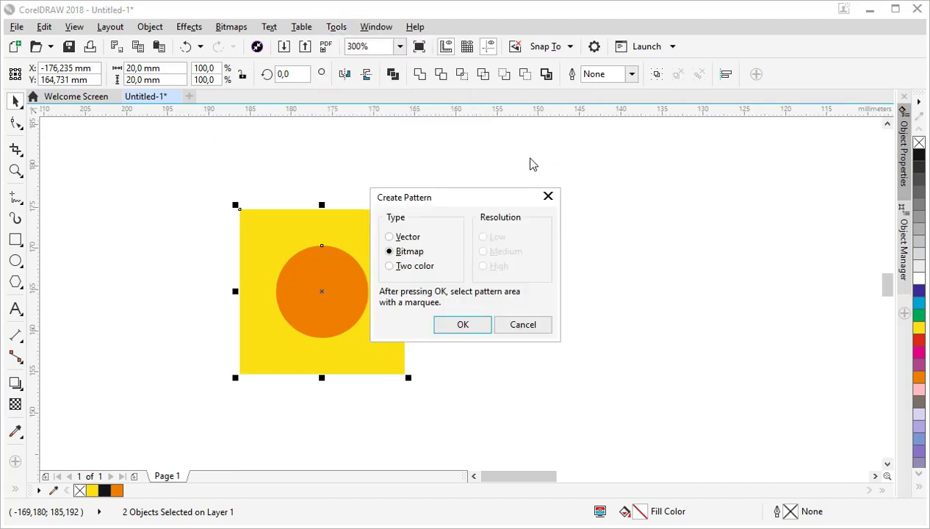
{"action": "left_click", "coordinate": [406, 237]}
{"action": "left_click_drag", "start_coordinate": [441, 197], "coordinate": [545, 191]}
{"action": "key", "text": "Return"}
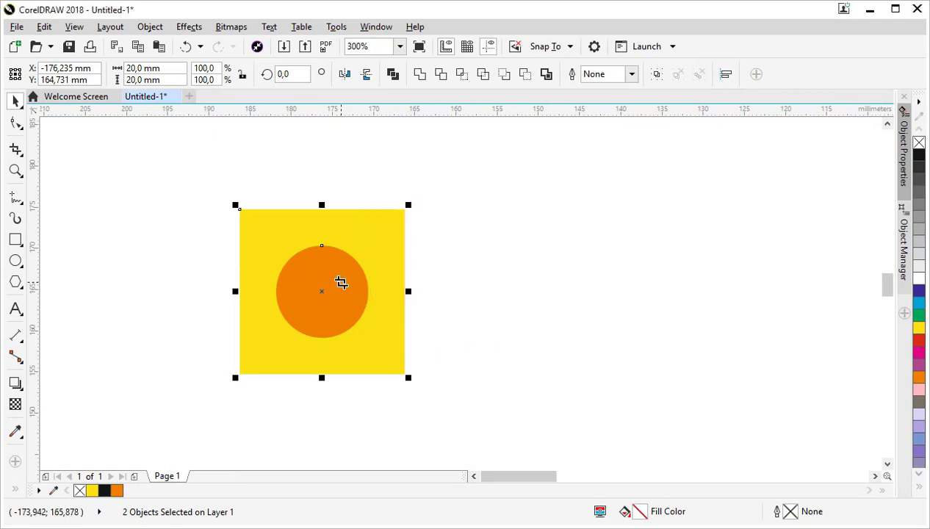
{"action": "left_click_drag", "start_coordinate": [240, 210], "coordinate": [404, 375]}
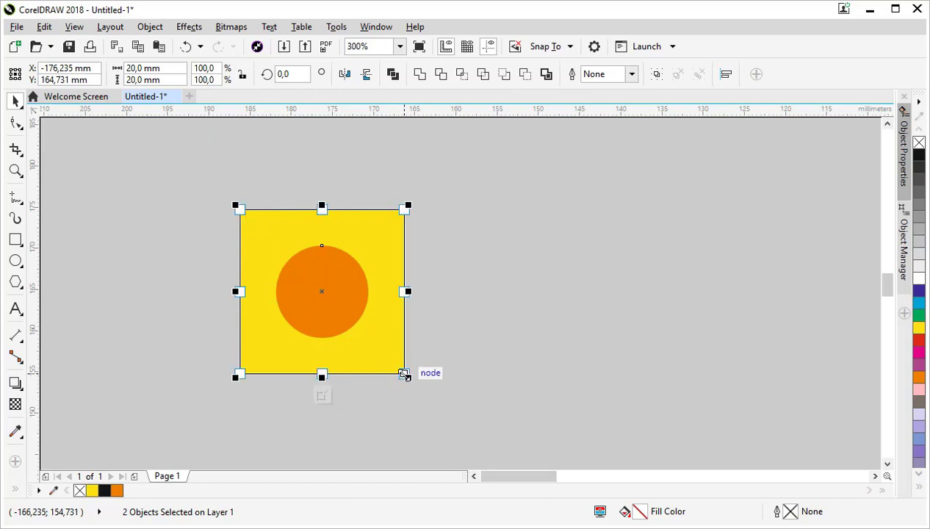
{"action": "left_click", "coordinate": [323, 398]}
Save the custom fill as "padrao poa" with Portuguese (Brazil) as the language and Textura as the category
{"action": "left_click", "coordinate": [516, 209]}
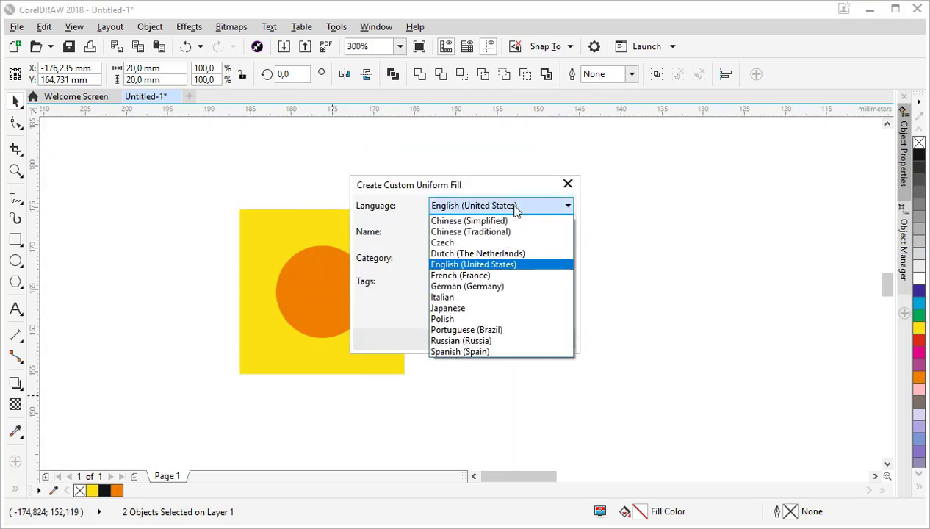
{"action": "left_click", "coordinate": [508, 330]}
{"action": "left_click", "coordinate": [501, 231]}
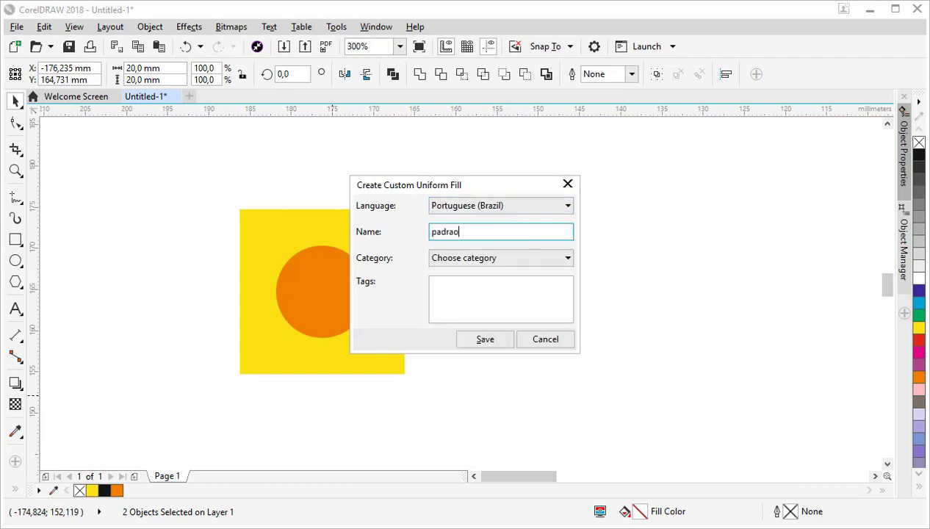
{"action": "left_click", "coordinate": [494, 261]}
{"action": "left_click", "coordinate": [464, 404]}
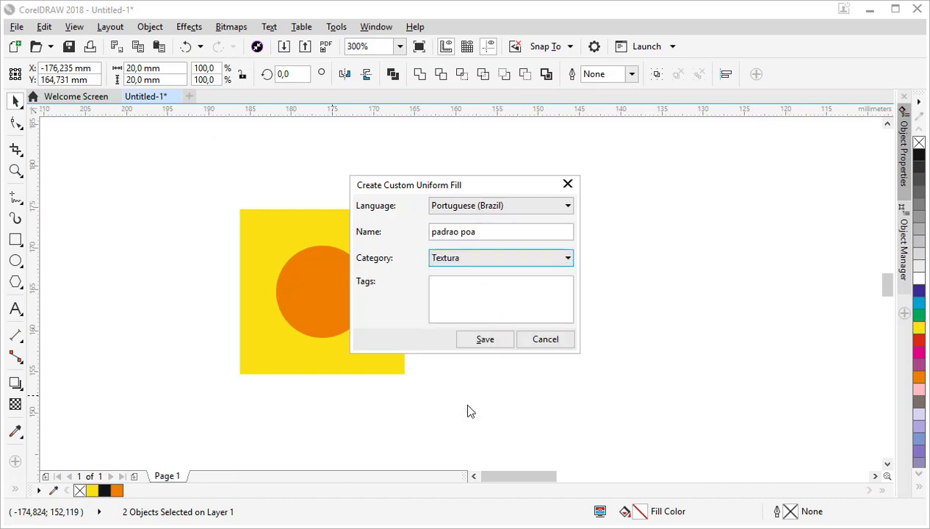
{"action": "left_click", "coordinate": [487, 339]}
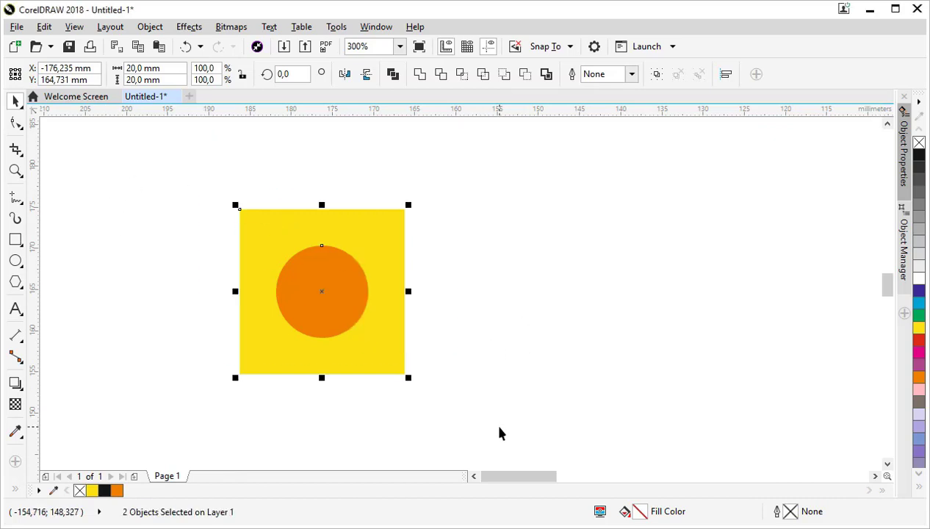
Delete the square and circle and add a rectangle matching the full A4 page
{"action": "key", "text": "Delete"}
{"action": "scroll", "coordinate": [578, 321], "scroll_direction": "down", "scroll_amount": 10}
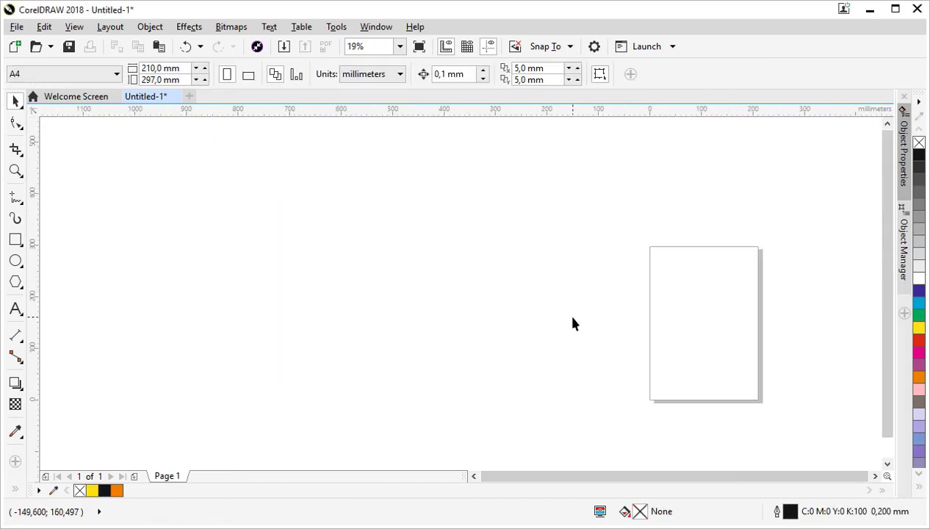
{"action": "double_click", "coordinate": [15, 240]}
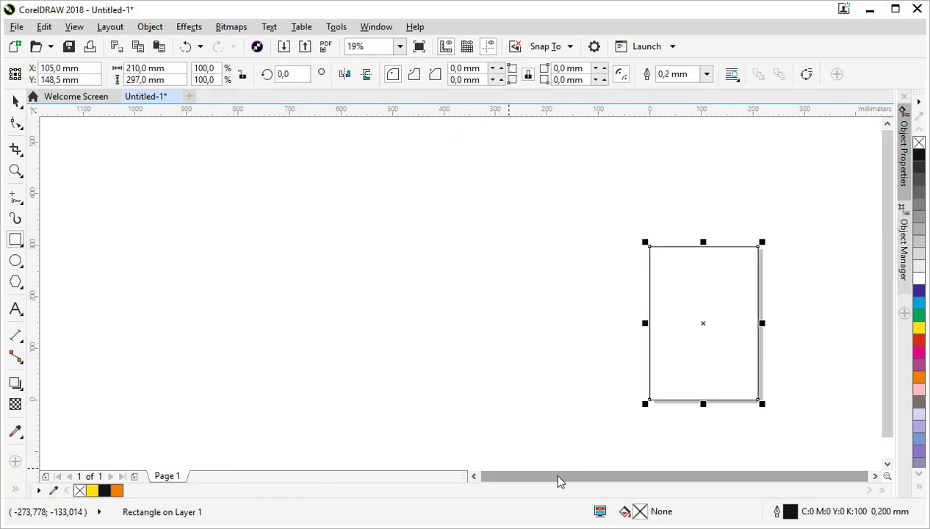
{"action": "scroll", "coordinate": [757, 350], "scroll_direction": "up", "scroll_amount": 2}
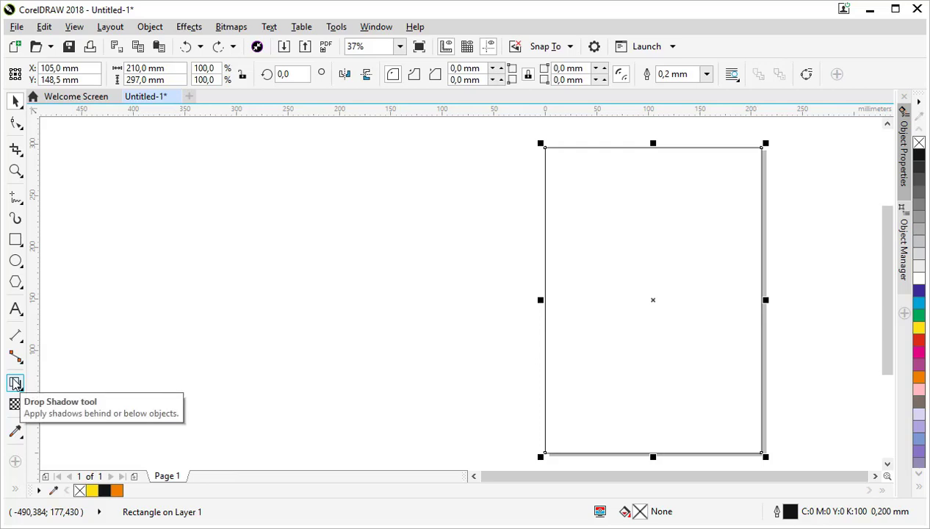
Apply the yellow and orange vector pattern fill to the page-sized rectangle and look through the recent fills in the fill picker
{"action": "left_click", "coordinate": [15, 489]}
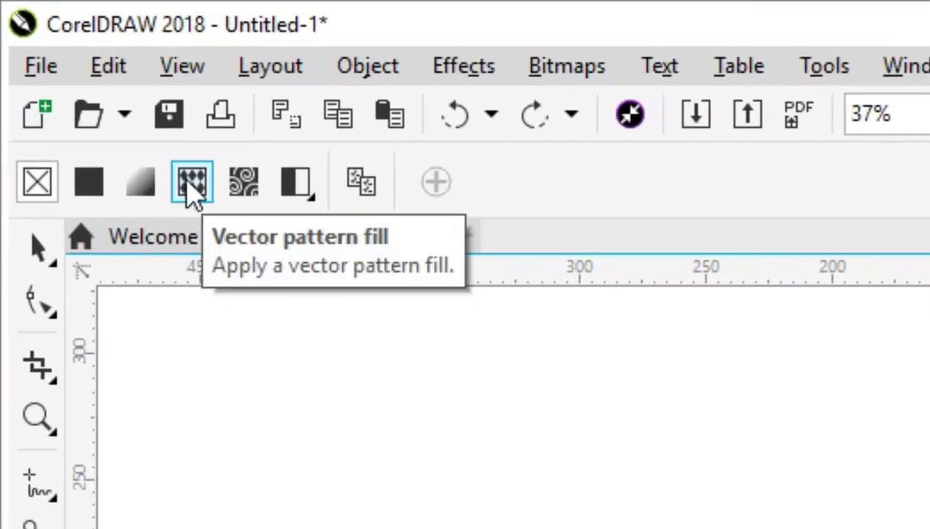
{"action": "left_click", "coordinate": [190, 186]}
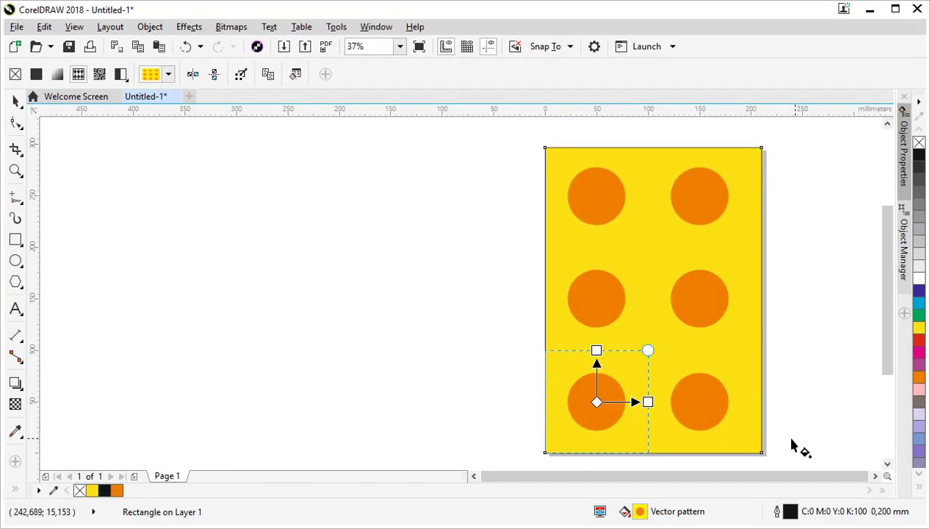
{"action": "left_click", "coordinate": [169, 74]}
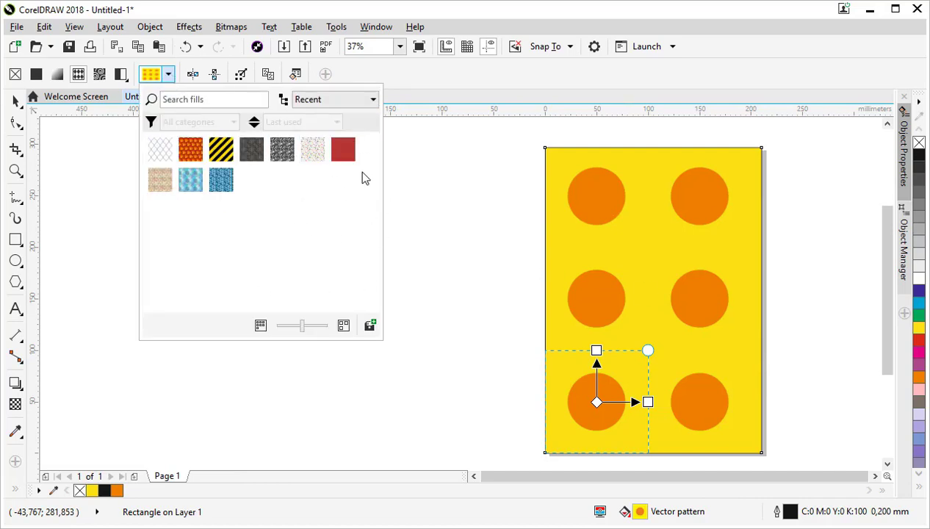
{"action": "left_click", "coordinate": [542, 15]}
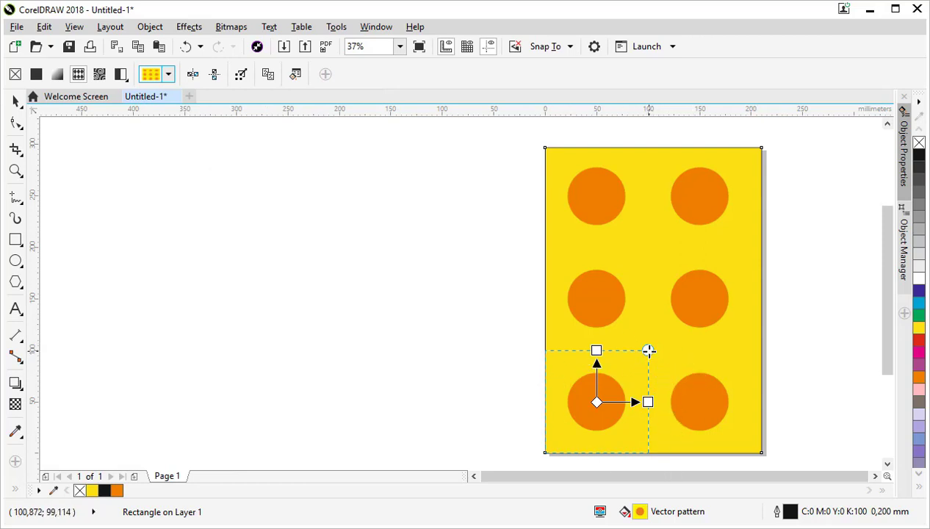
Shrink and rotate the pattern tile so smaller slanted dots cover the rectangle, and clear the rectangle from the page
{"action": "left_click_drag", "start_coordinate": [649, 351], "coordinate": [611, 387]}
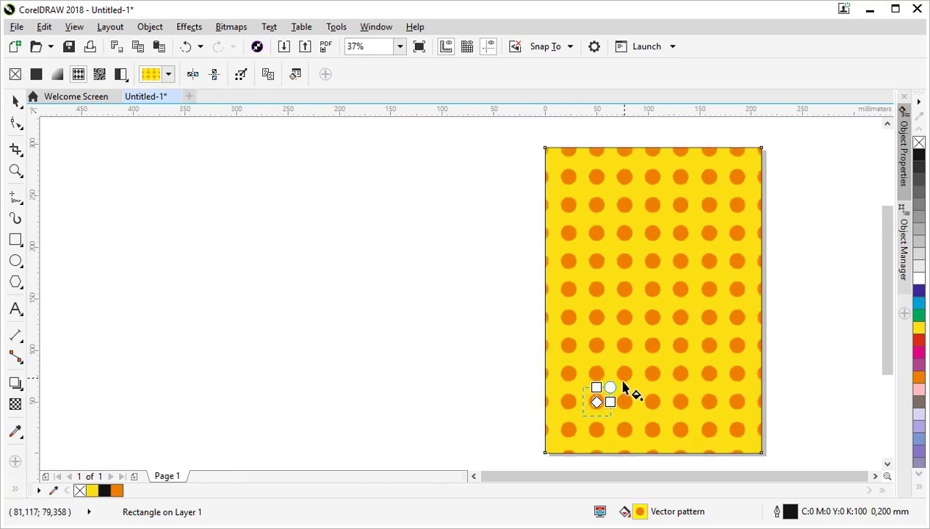
{"action": "mouse_move", "coordinate": [611, 388]}
{"action": "left_mouse_down"}
{"action": "mouse_move", "coordinate": [621, 399]}
{"action": "mouse_move", "coordinate": [619, 376]}
{"action": "left_mouse_up"}
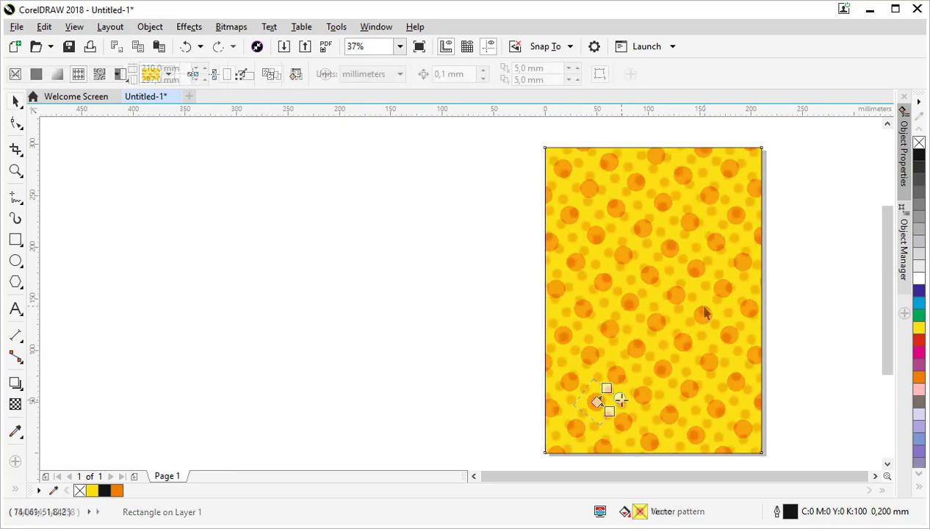
{"action": "left_click", "coordinate": [703, 309]}
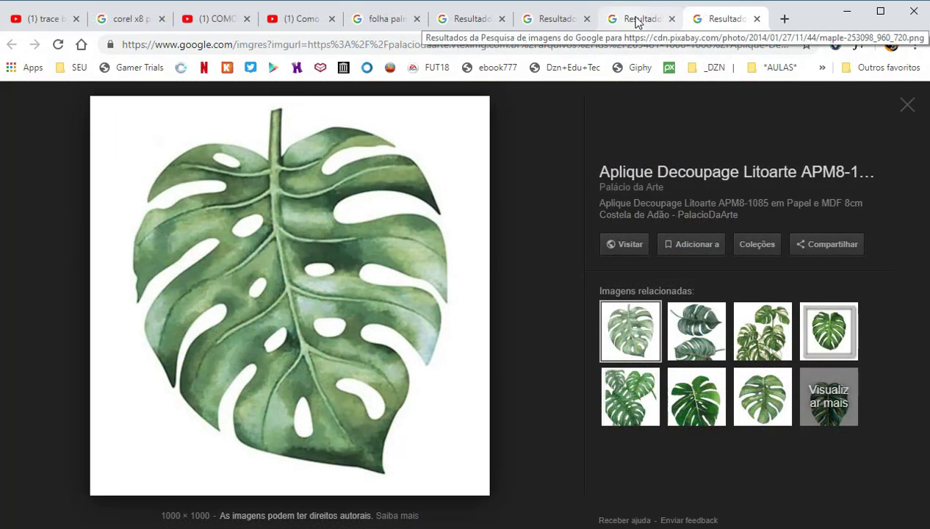
View the flower, green leaf and palm leaf images open in the browser and return to CorelDRAW
{"action": "left_click", "coordinate": [629, 20]}
{"action": "left_click", "coordinate": [564, 22]}
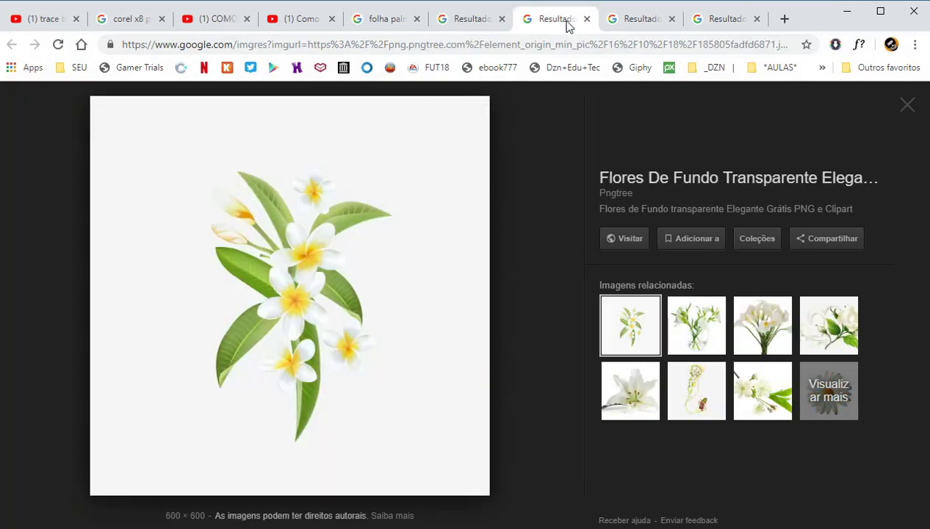
{"action": "left_click", "coordinate": [486, 25]}
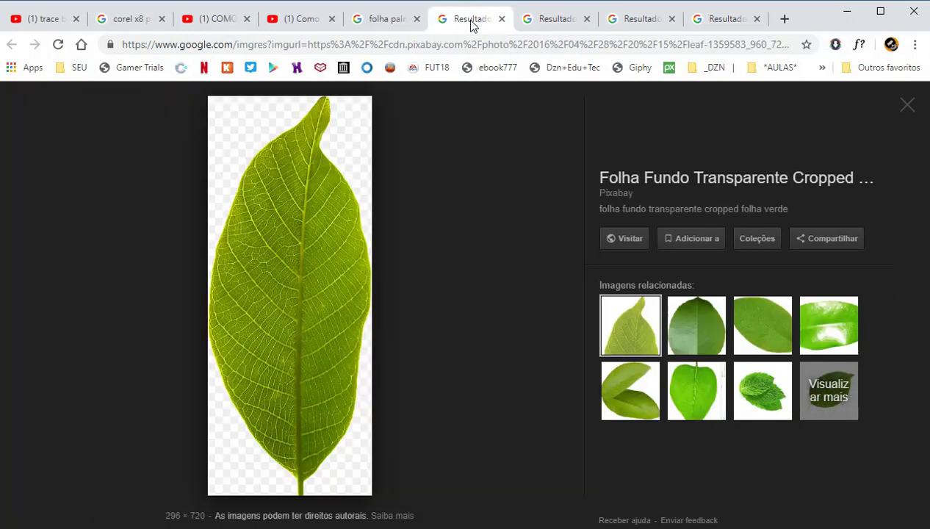
{"action": "left_click", "coordinate": [387, 22]}
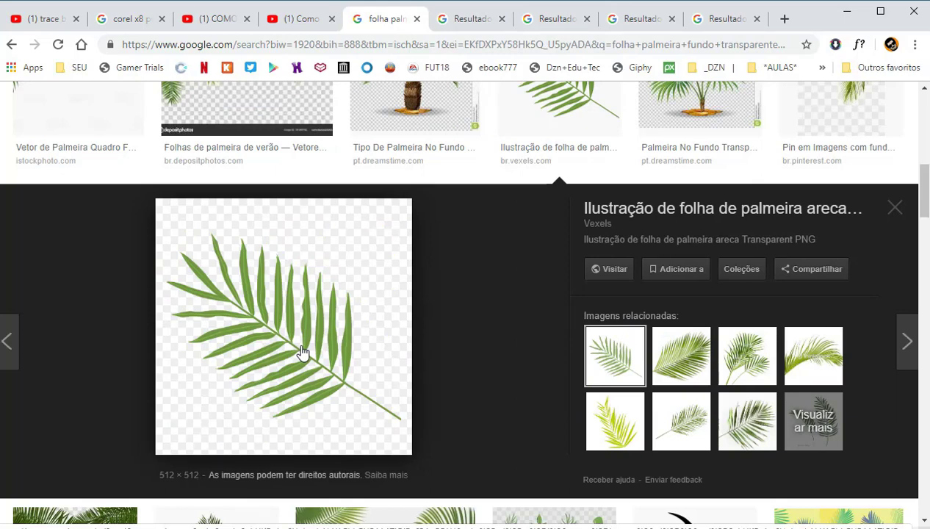
{"action": "key", "text": "alt+Tab"}
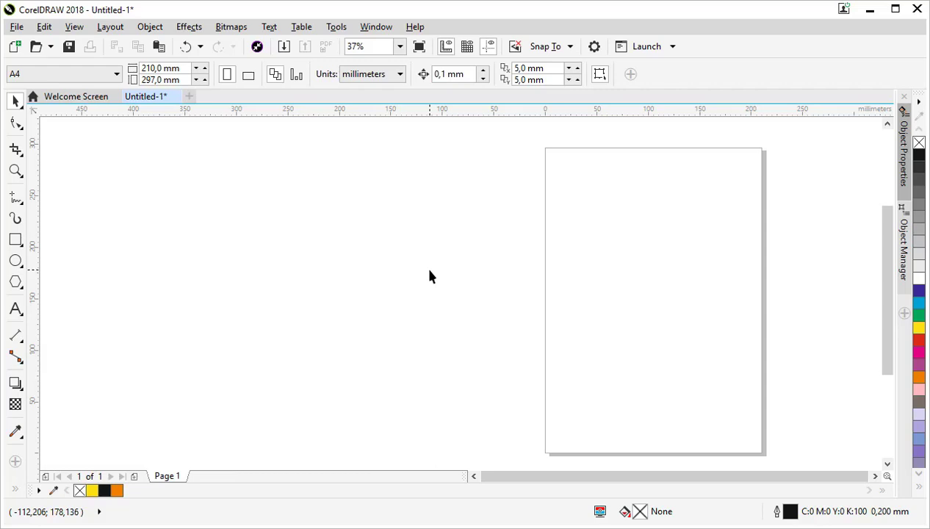
Set the page size to 100 × 100 mm
{"action": "left_click", "coordinate": [185, 67]}
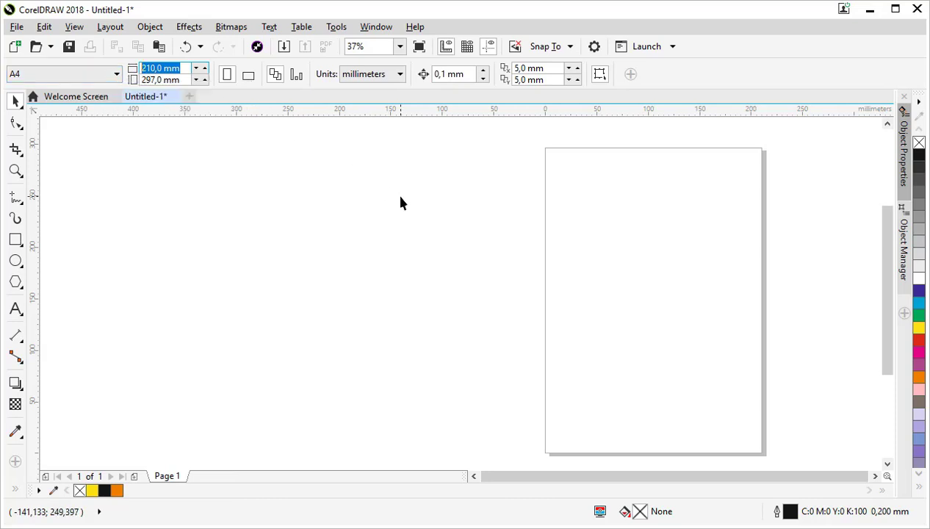
{"action": "type", "text": "100"}
{"action": "key", "text": "Tab"}
{"action": "type", "text": "10"}
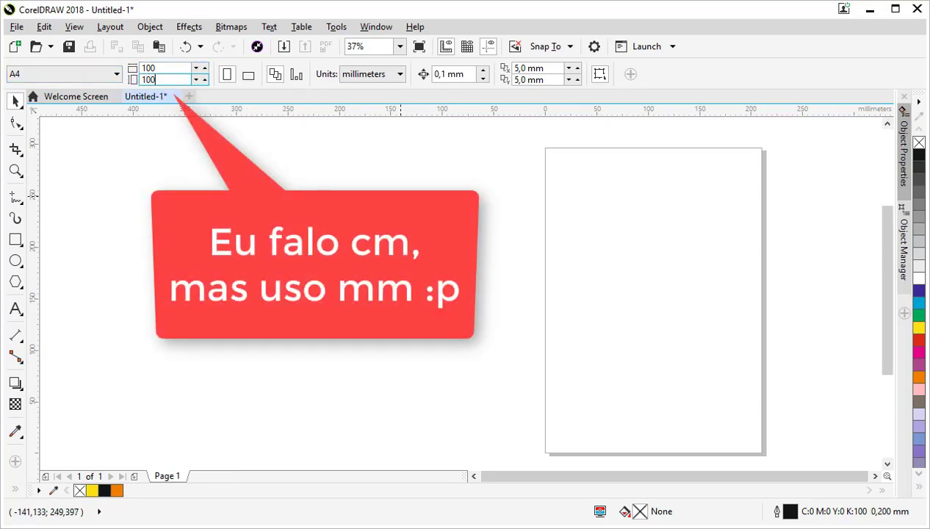
{"action": "key", "text": "Return"}
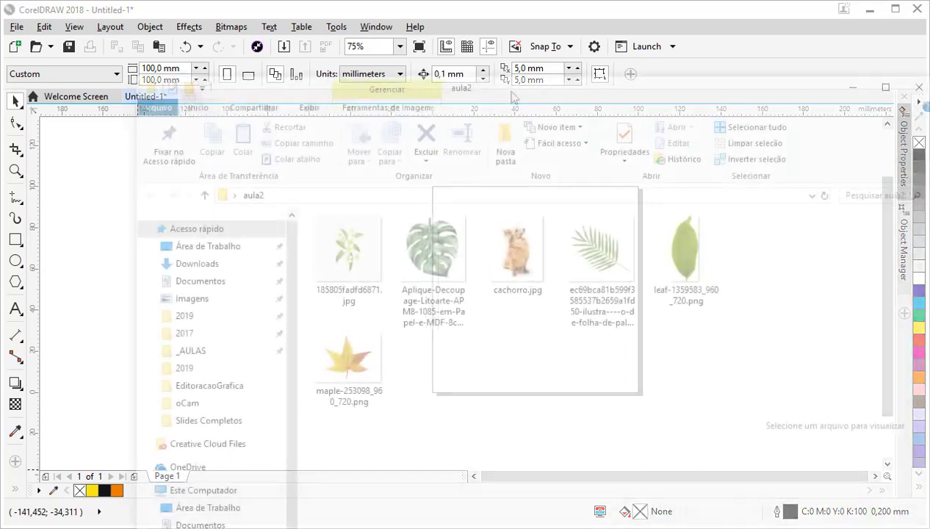
Copy all the leaf and flower images except cachorro.jpg from the aula2 folder and paste them into the drawing
{"action": "left_click_drag", "start_coordinate": [511, 91], "coordinate": [491, 90]}
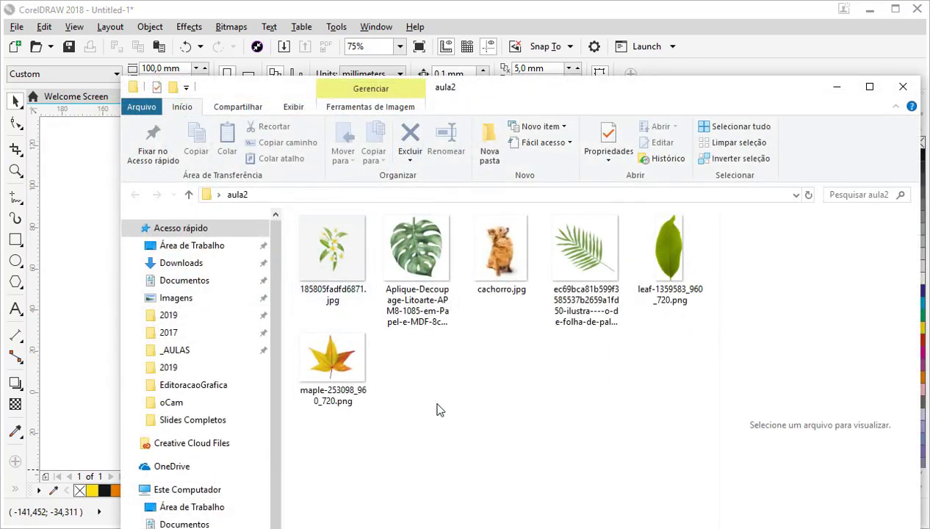
{"action": "left_click_drag", "start_coordinate": [437, 410], "coordinate": [351, 274]}
{"action": "left_click_drag", "start_coordinate": [557, 380], "coordinate": [671, 242], "text": "ctrl"}
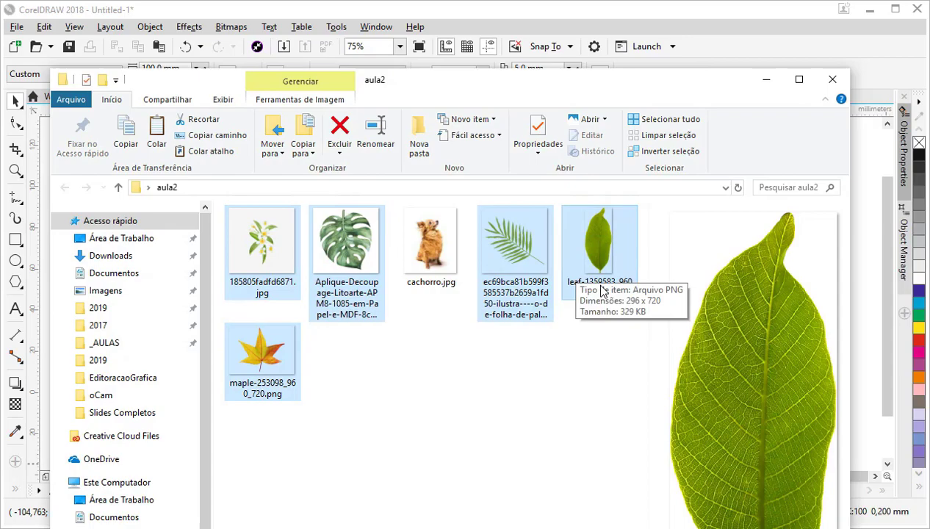
{"action": "left_click", "coordinate": [767, 79]}
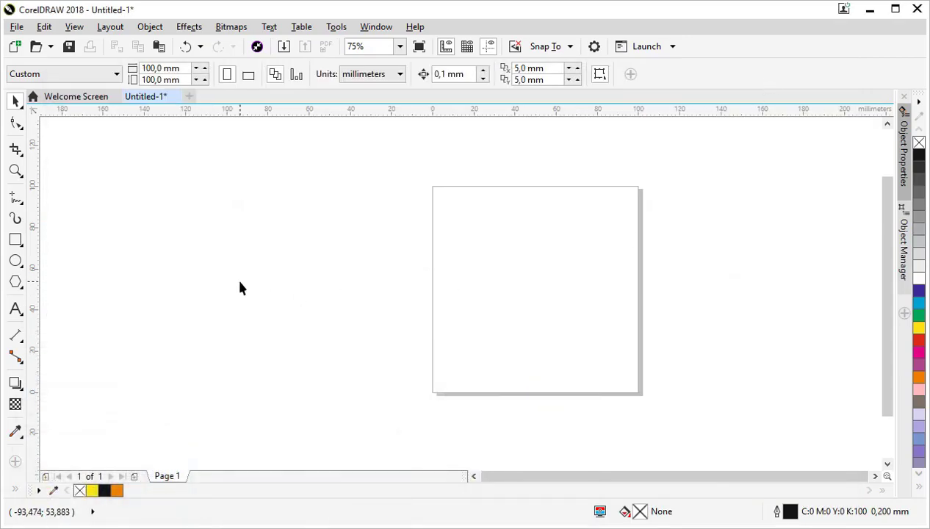
{"action": "key", "text": "ctrl+v"}
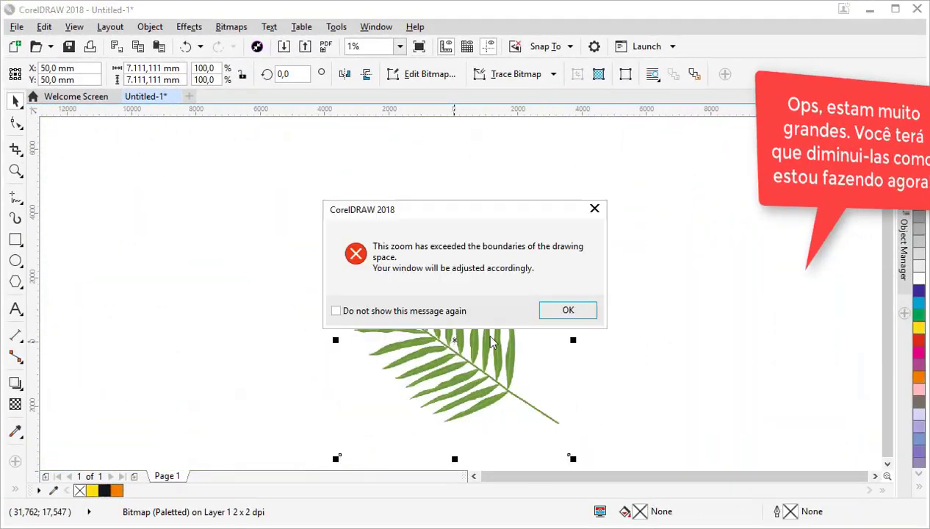
{"action": "key", "text": "Return"}
Scale the oversized palm leaf down to about 1105 mm and spread the pasted images apart around the page
{"action": "left_click_drag", "start_coordinate": [346, 324], "coordinate": [180, 323]}
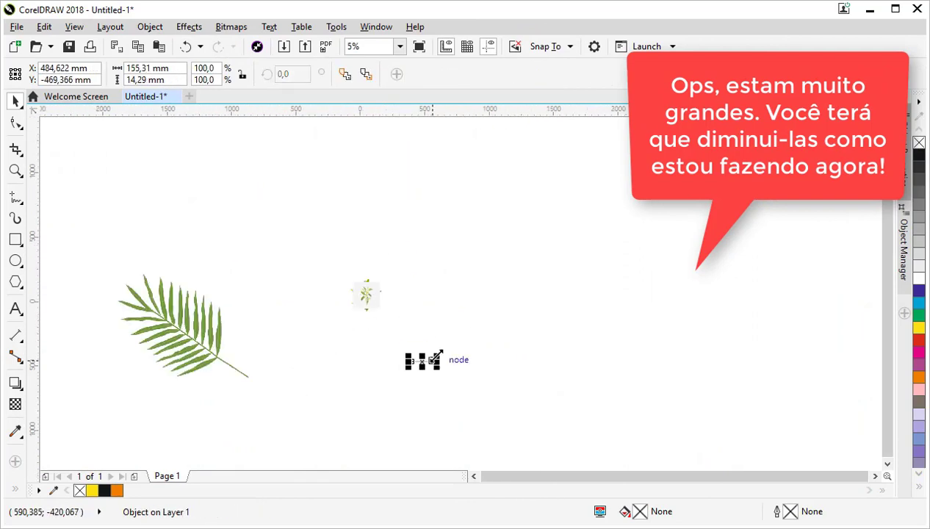
{"action": "left_click_drag", "start_coordinate": [361, 298], "coordinate": [357, 320]}
{"action": "left_click_drag", "start_coordinate": [365, 297], "coordinate": [479, 331]}
{"action": "left_click_drag", "start_coordinate": [365, 297], "coordinate": [447, 291]}
{"action": "left_click_drag", "start_coordinate": [454, 277], "coordinate": [474, 237]}
{"action": "left_click_drag", "start_coordinate": [182, 342], "coordinate": [269, 339]}
{"action": "scroll", "coordinate": [396, 365], "scroll_direction": "up", "scroll_amount": 1}
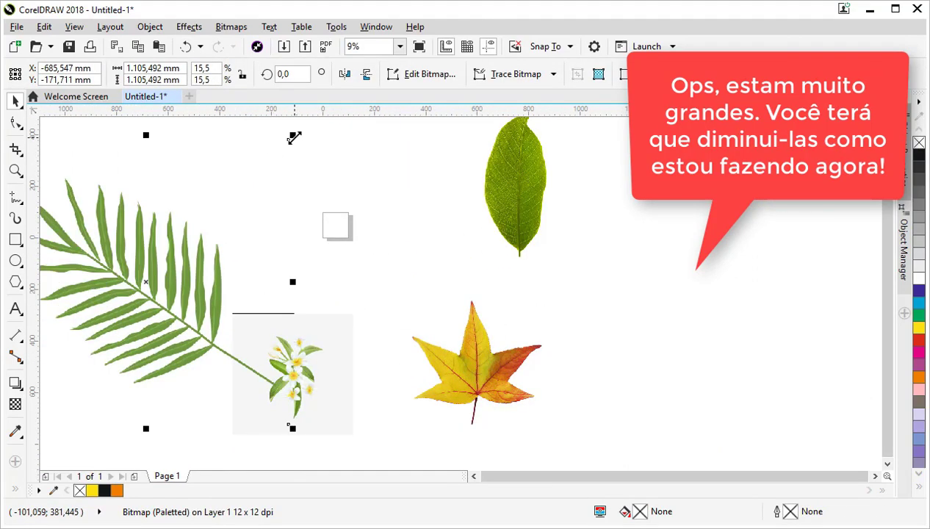
Shrink the palm leaf, flower and maple leaf images further, scale all the images down together and place them near the page
{"action": "left_click_drag", "start_coordinate": [292, 135], "coordinate": [104, 323]}
{"action": "left_click_drag", "start_coordinate": [353, 313], "coordinate": [316, 352]}
{"action": "left_click_drag", "start_coordinate": [541, 301], "coordinate": [513, 333]}
{"action": "left_click_drag", "start_coordinate": [520, 183], "coordinate": [519, 291]}
{"action": "key", "text": "ctrl+a"}
{"action": "left_click_drag", "start_coordinate": [542, 213], "coordinate": [213, 356]}
{"action": "left_click_drag", "start_coordinate": [190, 367], "coordinate": [363, 234]}
{"action": "scroll", "coordinate": [362, 234], "scroll_direction": "up", "scroll_amount": 2}
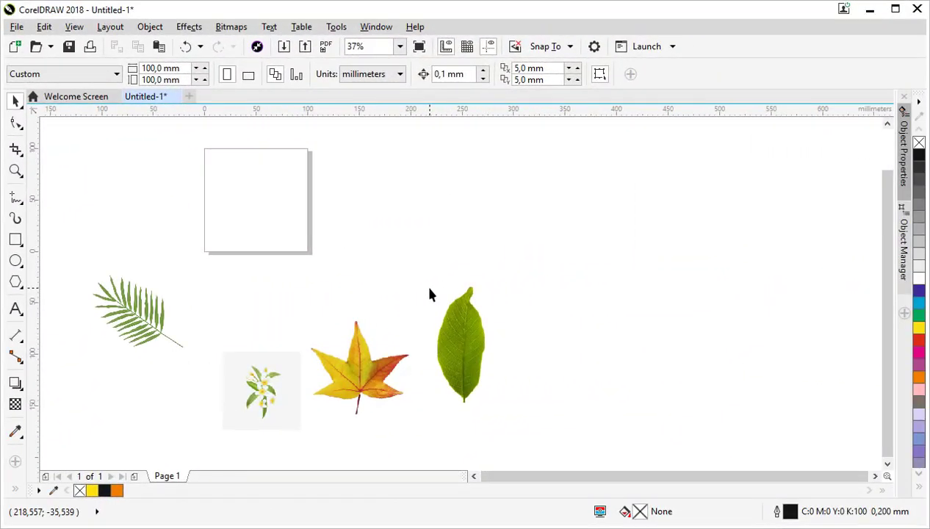
Move the palm leaf image up toward the page, and apply Quick Trace to the palm leaf and the green leaf images
{"action": "left_click_drag", "start_coordinate": [132, 320], "coordinate": [142, 293]}
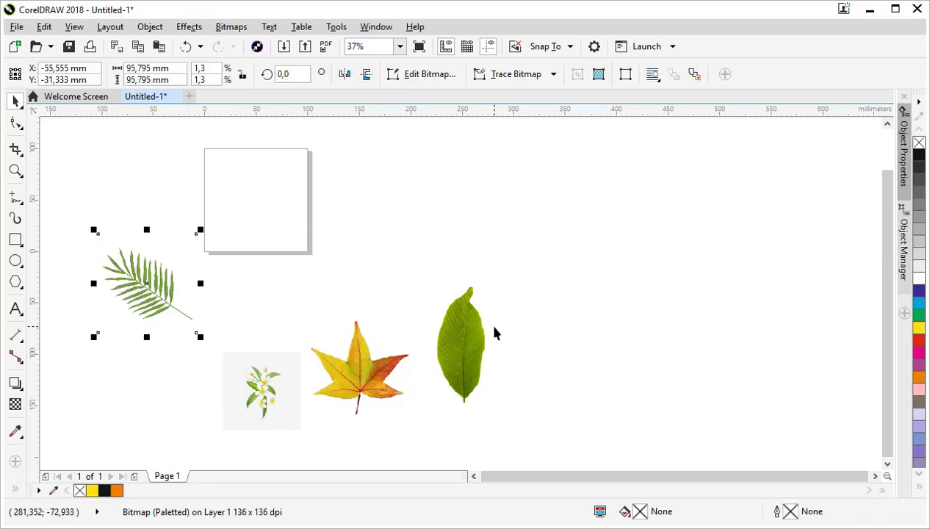
{"action": "left_click", "coordinate": [555, 78]}
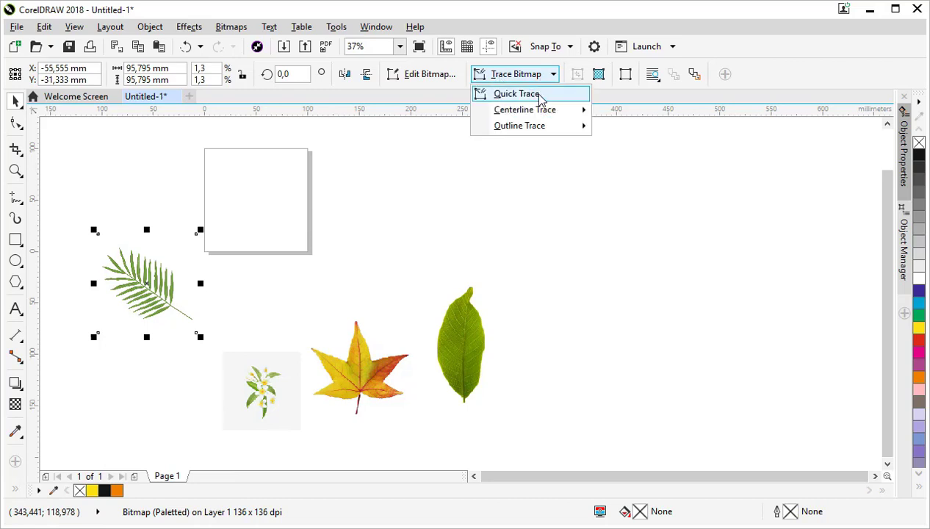
{"action": "left_click", "coordinate": [538, 94]}
{"action": "left_click", "coordinate": [462, 346]}
{"action": "left_click", "coordinate": [519, 74]}
{"action": "left_click", "coordinate": [516, 94]}
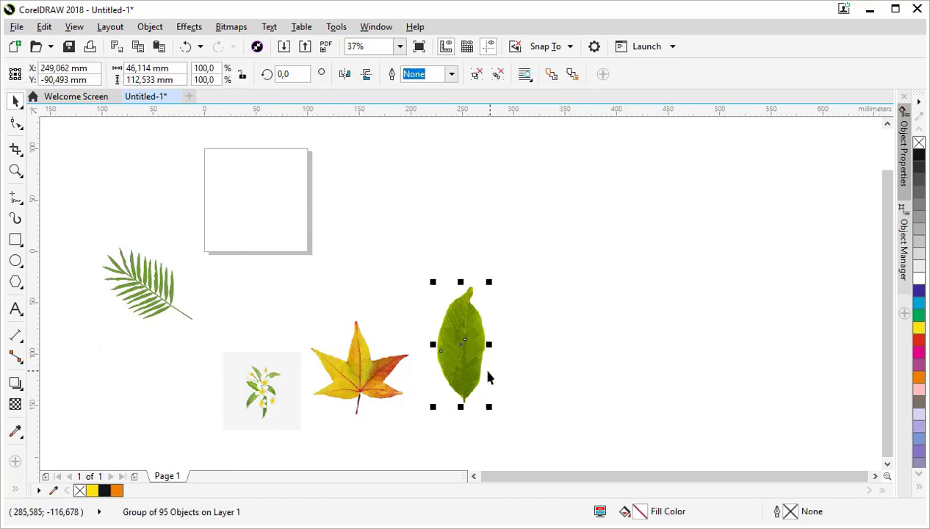
Apply Quick Trace to the maple leaf image and the flower image
{"action": "left_click", "coordinate": [361, 368]}
{"action": "left_click", "coordinate": [544, 75]}
{"action": "left_click", "coordinate": [516, 94]}
{"action": "left_click", "coordinate": [259, 390]}
{"action": "left_click", "coordinate": [519, 74]}
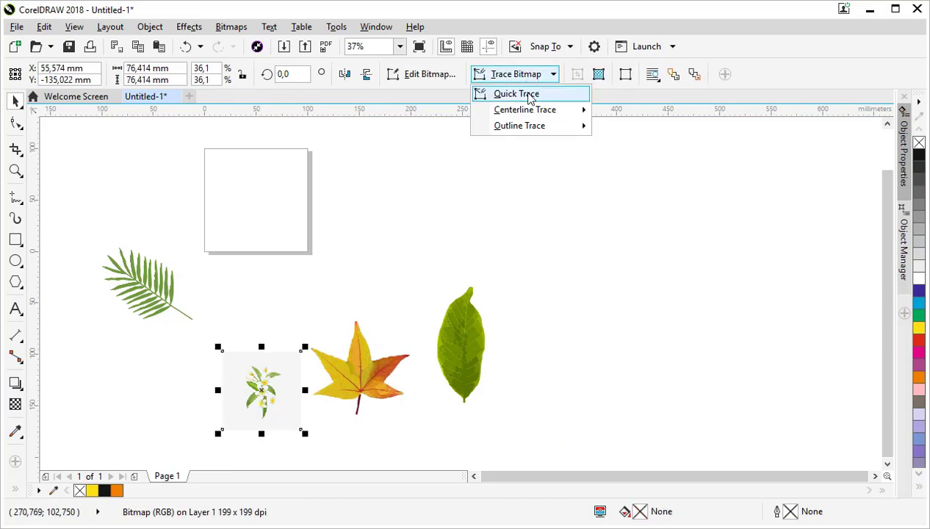
{"action": "left_click", "coordinate": [516, 94]}
Ungroup all objects of the flower trace and delete its light grey background and the original flower bitmap beneath it
{"action": "scroll", "coordinate": [269, 401], "scroll_direction": "up", "scroll_amount": 5}
{"action": "scroll", "coordinate": [331, 331], "scroll_direction": "down", "scroll_amount": 2}
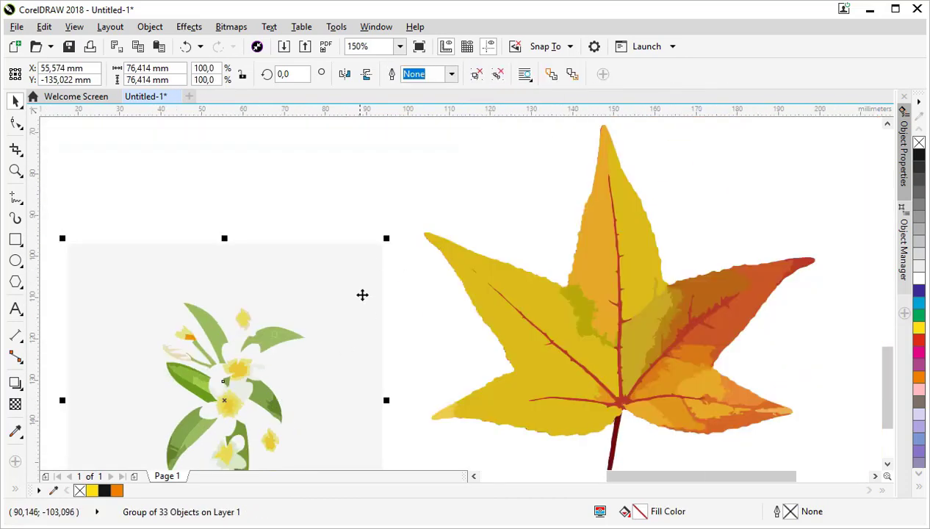
{"action": "left_click", "coordinate": [358, 251]}
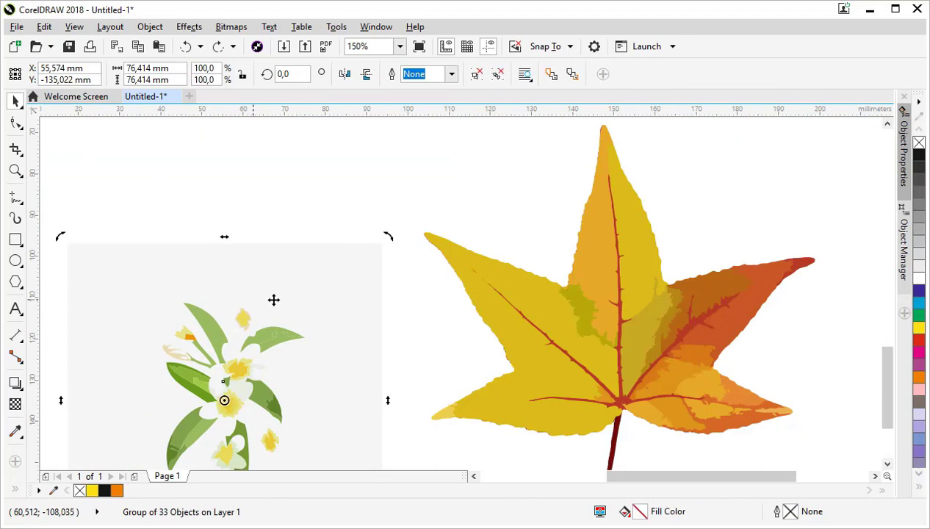
{"action": "left_click", "coordinate": [294, 287]}
{"action": "right_click", "coordinate": [295, 289]}
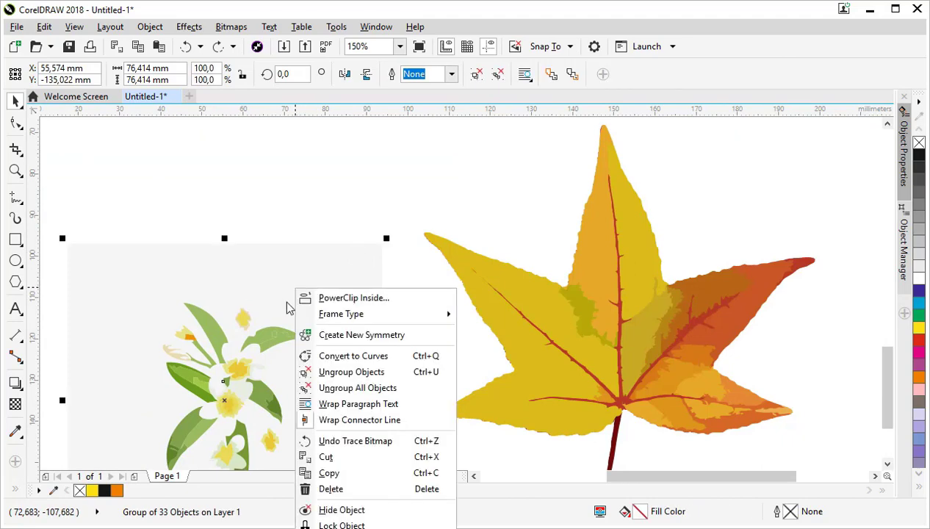
{"action": "left_click", "coordinate": [374, 390]}
{"action": "left_click", "coordinate": [305, 189]}
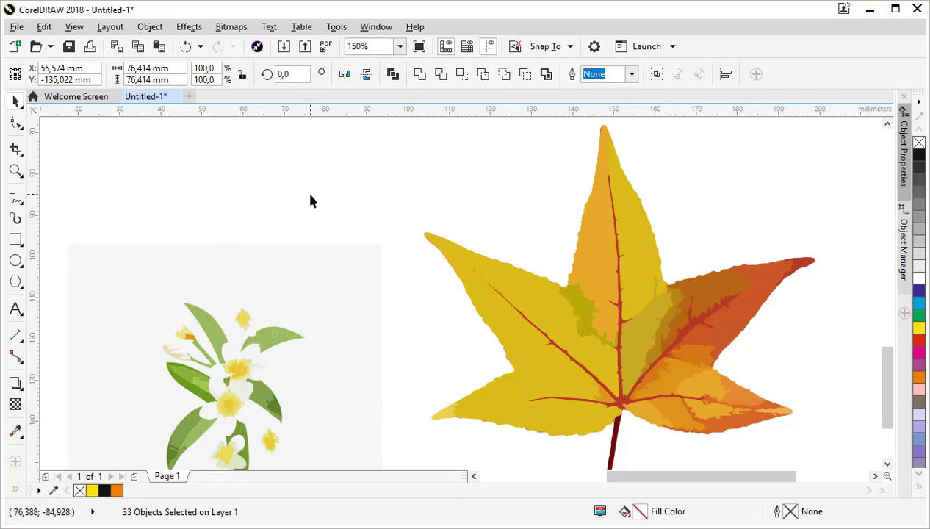
{"action": "left_click", "coordinate": [350, 263]}
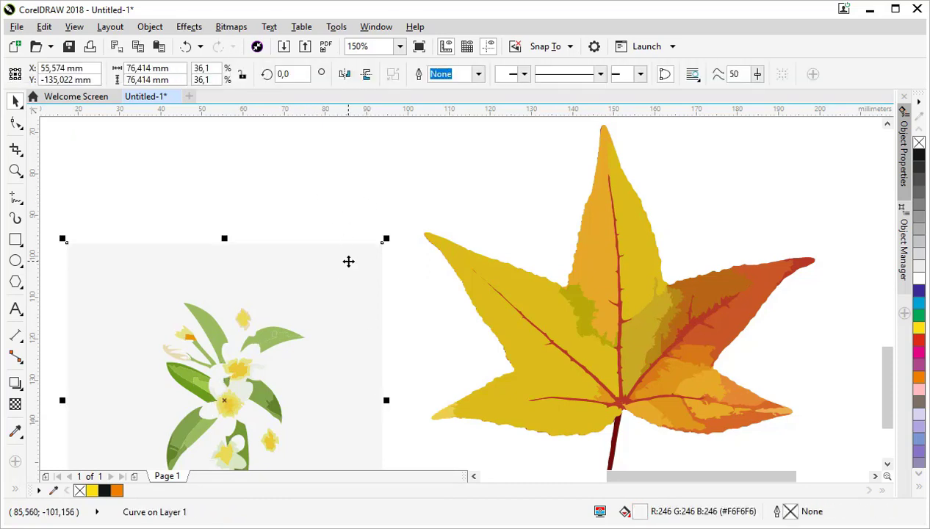
{"action": "key", "text": "Delete"}
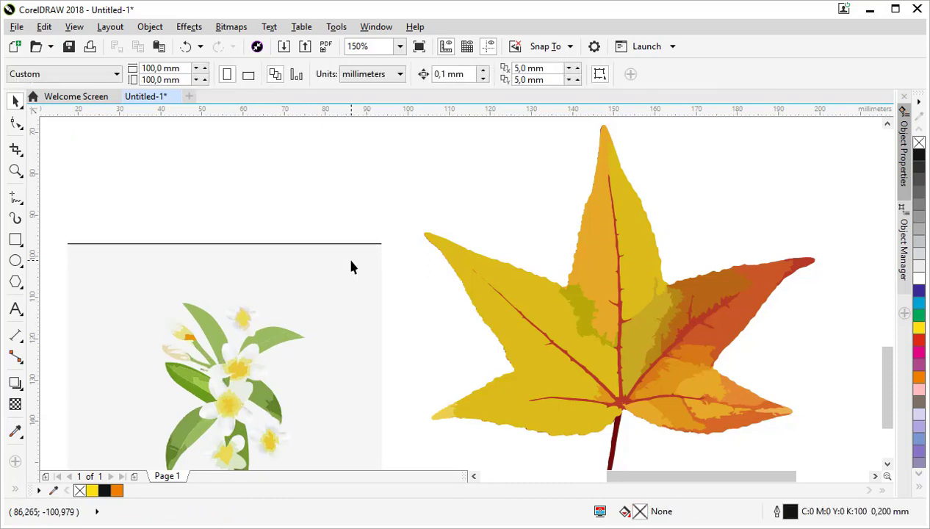
{"action": "left_click", "coordinate": [346, 255]}
{"action": "key", "text": "Delete"}
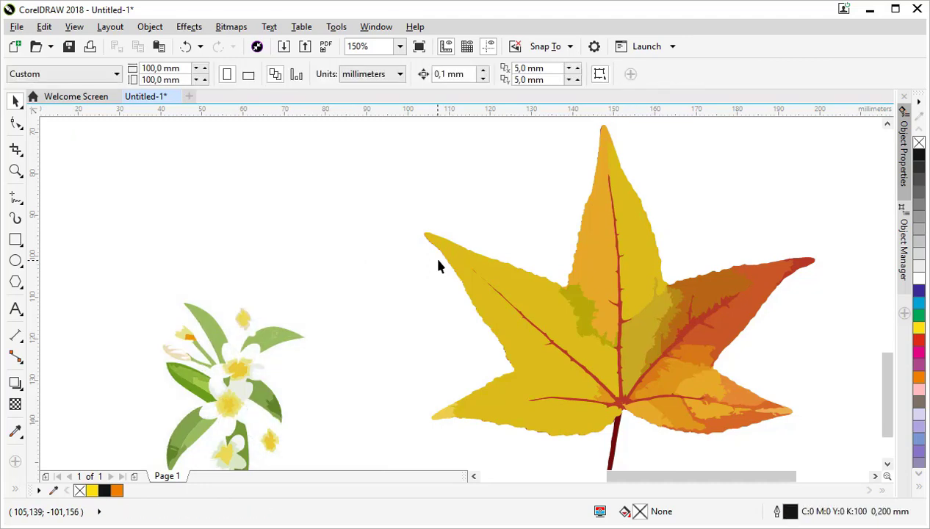
Group all remaining pieces of the traced flower and shift the group slightly up
{"action": "scroll", "coordinate": [248, 375], "scroll_direction": "down", "scroll_amount": 4}
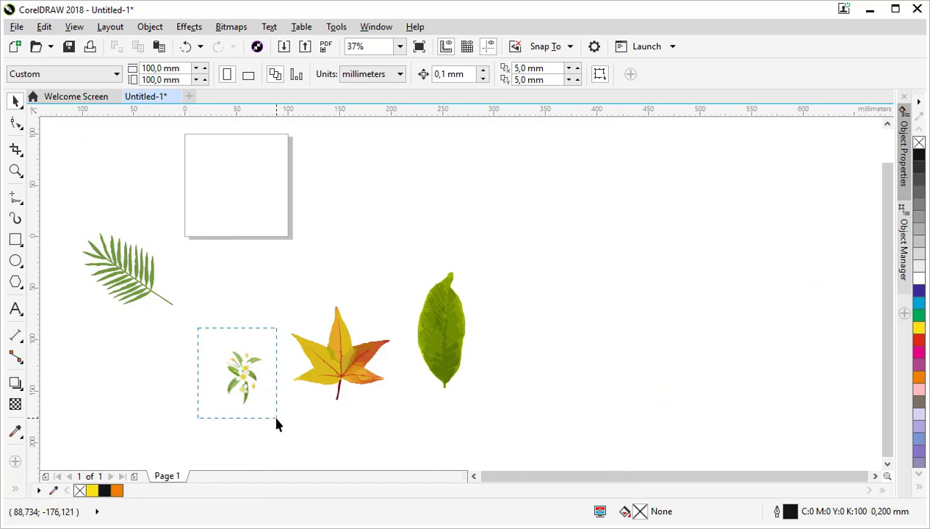
{"action": "left_click_drag", "start_coordinate": [277, 418], "coordinate": [271, 416]}
{"action": "key", "text": "ctrl+g"}
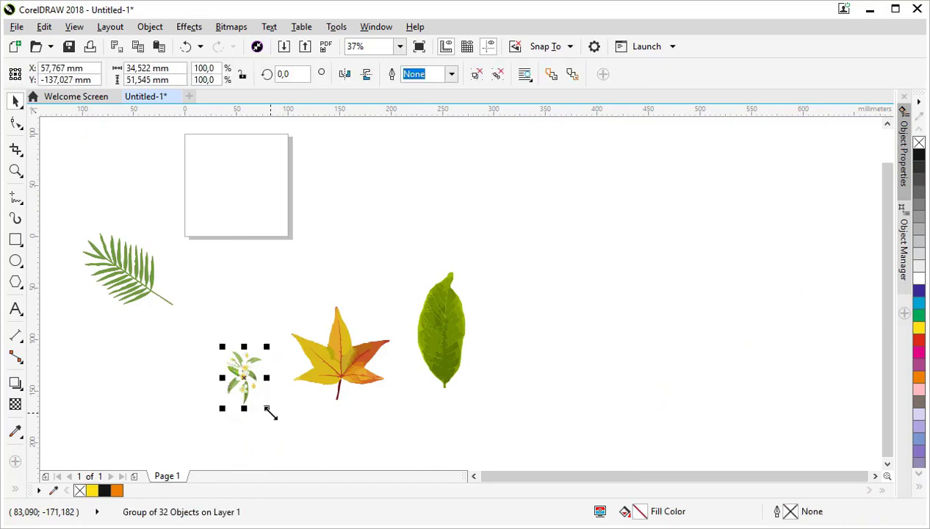
{"action": "left_click_drag", "start_coordinate": [249, 373], "coordinate": [241, 361]}
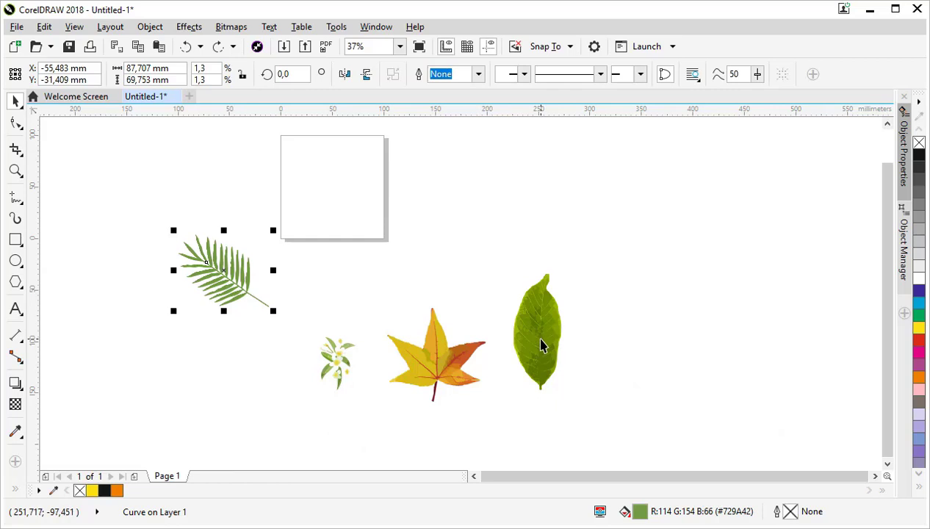
Move the traced green leaf, maple leaf, flower and palm leaf off their originals and closer to the page
{"action": "left_click_drag", "start_coordinate": [534, 351], "coordinate": [539, 200]}
{"action": "left_click_drag", "start_coordinate": [453, 369], "coordinate": [441, 228]}
{"action": "left_click_drag", "start_coordinate": [333, 371], "coordinate": [334, 306]}
{"action": "left_click_drag", "start_coordinate": [429, 222], "coordinate": [439, 273]}
{"action": "left_click_drag", "start_coordinate": [509, 208], "coordinate": [501, 244]}
{"action": "left_click_drag", "start_coordinate": [244, 274], "coordinate": [287, 250]}
Compare the palm leaf trace with its source image and delete the original palm leaf bitmap
{"action": "scroll", "coordinate": [249, 268], "scroll_direction": "up", "scroll_amount": 5}
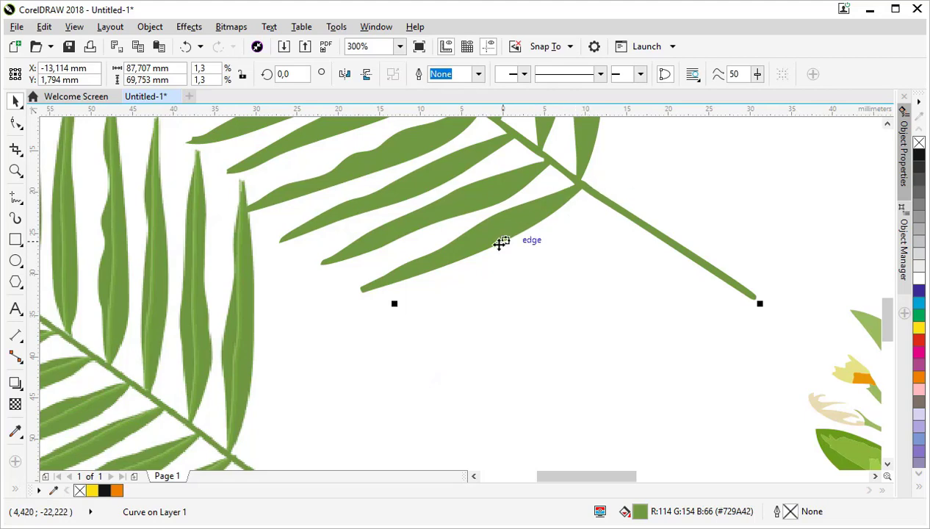
{"action": "scroll", "coordinate": [513, 286], "scroll_direction": "down", "scroll_amount": 2}
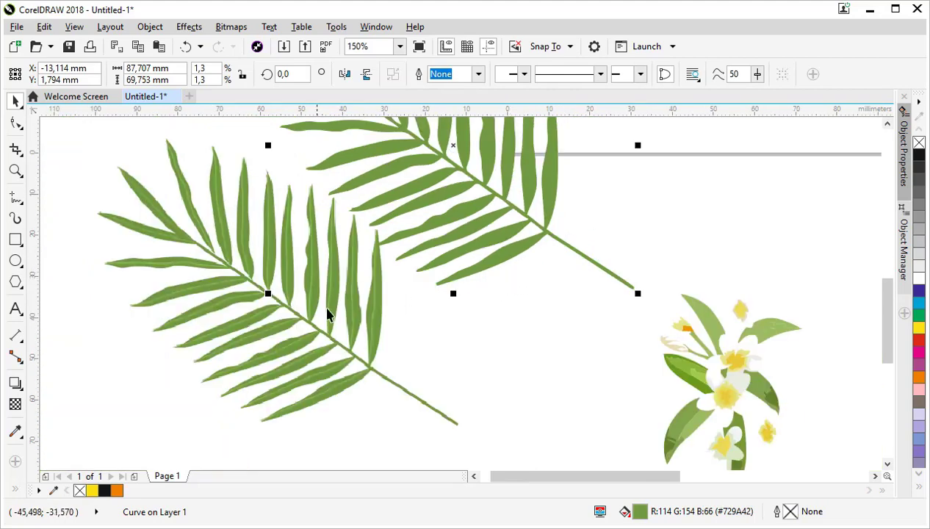
{"action": "left_click", "coordinate": [458, 312]}
{"action": "key", "text": "Delete"}
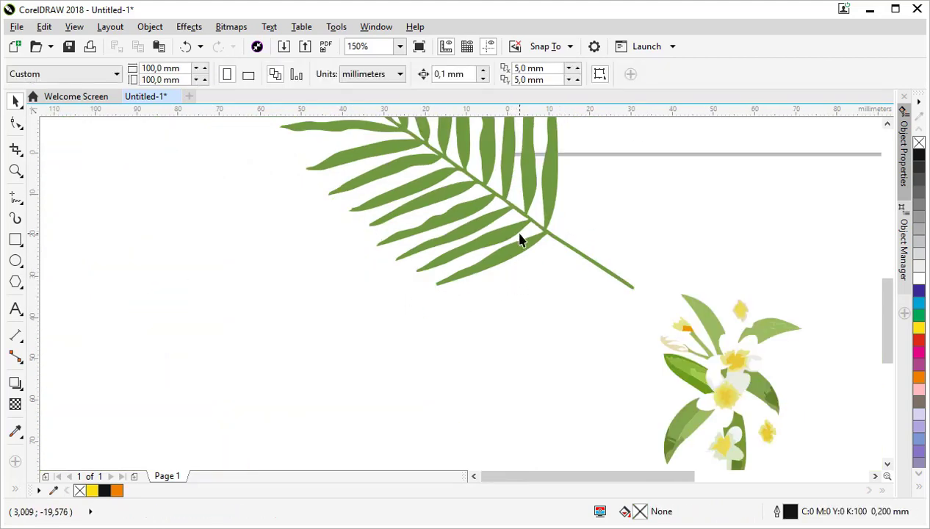
{"action": "scroll", "coordinate": [519, 239], "scroll_direction": "up", "scroll_amount": 2}
{"action": "scroll", "coordinate": [500, 234], "scroll_direction": "down", "scroll_amount": 2}
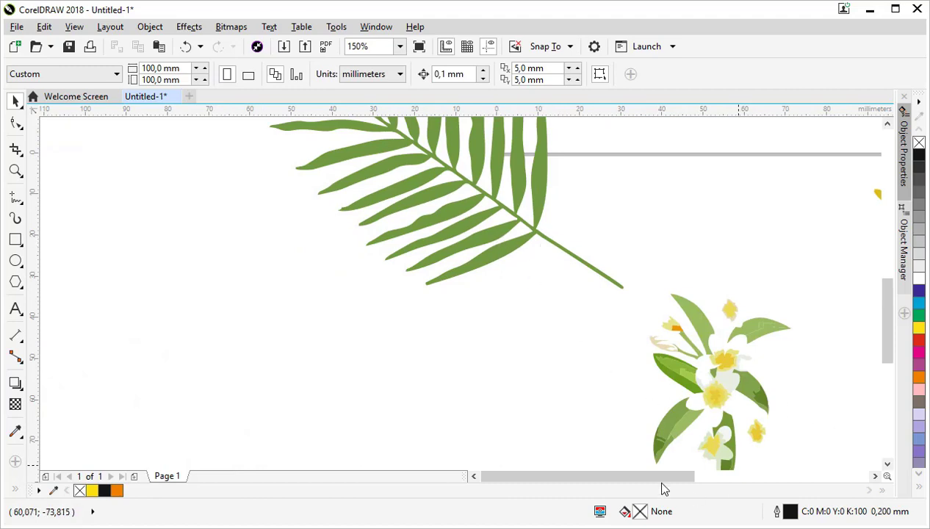
Delete the original maple leaf and green leaf bitmaps, keeping only the traced versions
{"action": "left_click_drag", "start_coordinate": [662, 479], "coordinate": [799, 479]}
{"action": "scroll", "coordinate": [549, 372], "scroll_direction": "down", "scroll_amount": 2}
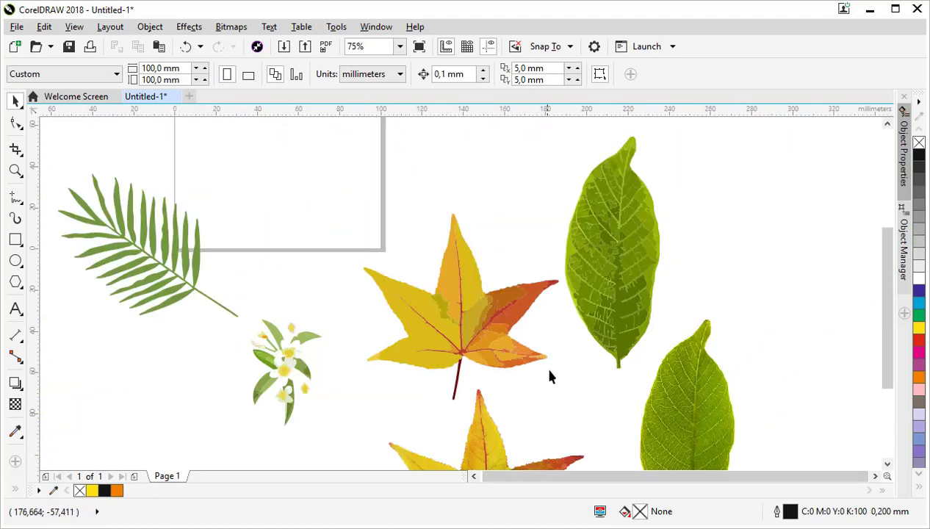
{"action": "scroll", "coordinate": [551, 376], "scroll_direction": "down", "scroll_amount": 2}
{"action": "scroll", "coordinate": [540, 437], "scroll_direction": "up", "scroll_amount": 2}
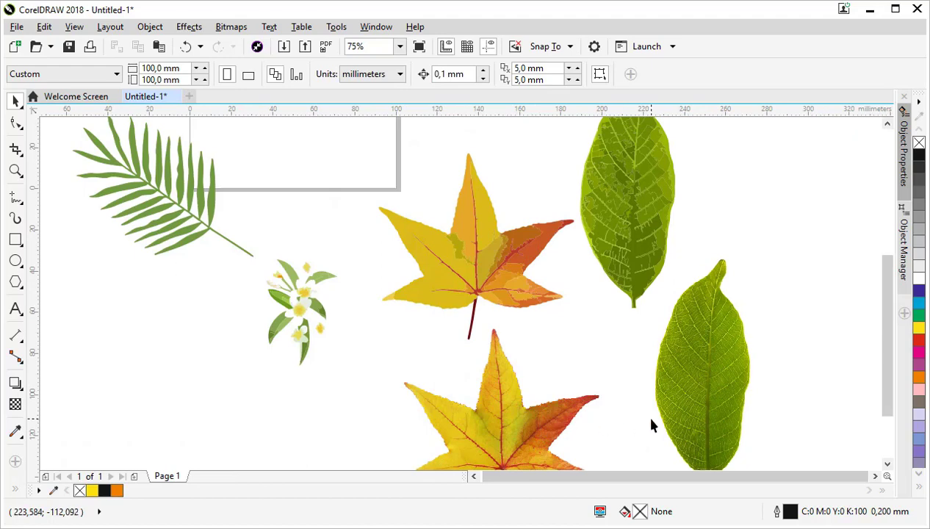
{"action": "left_click", "coordinate": [705, 388]}
{"action": "key", "text": "Delete"}
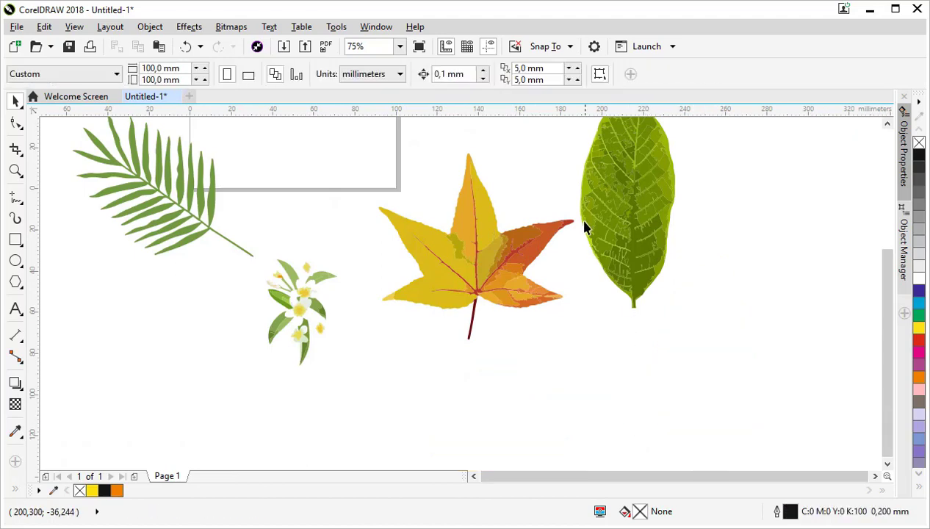
Scale the palm leaf and maple leaf down to about 40 mm wide and place the palm leaf over the page's lower-left corner
{"action": "left_click_drag", "start_coordinate": [892, 305], "coordinate": [891, 261]}
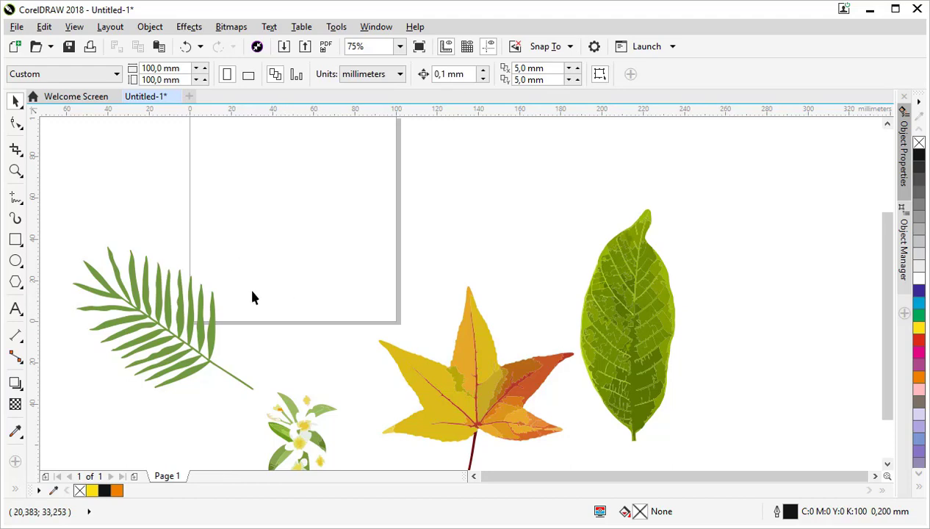
{"action": "left_click", "coordinate": [211, 325]}
{"action": "left_click_drag", "start_coordinate": [257, 242], "coordinate": [158, 321]}
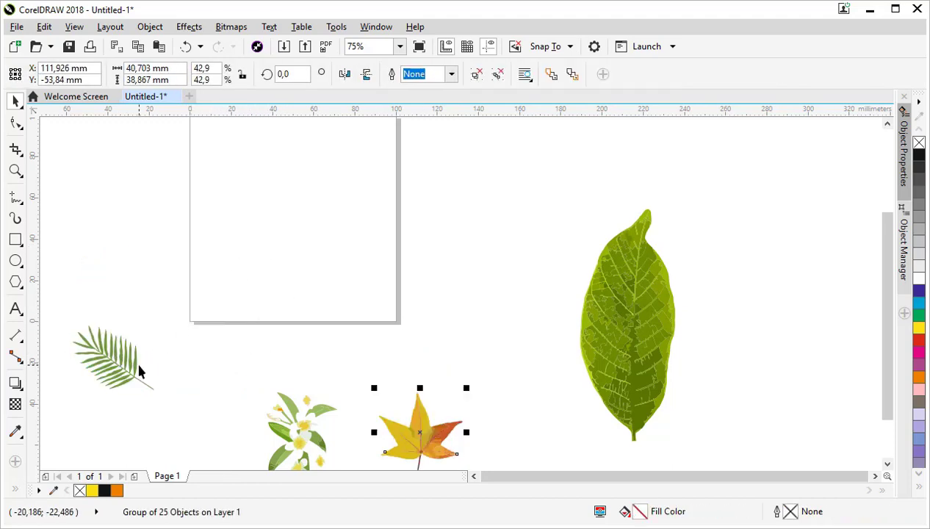
{"action": "left_click_drag", "start_coordinate": [122, 371], "coordinate": [218, 310]}
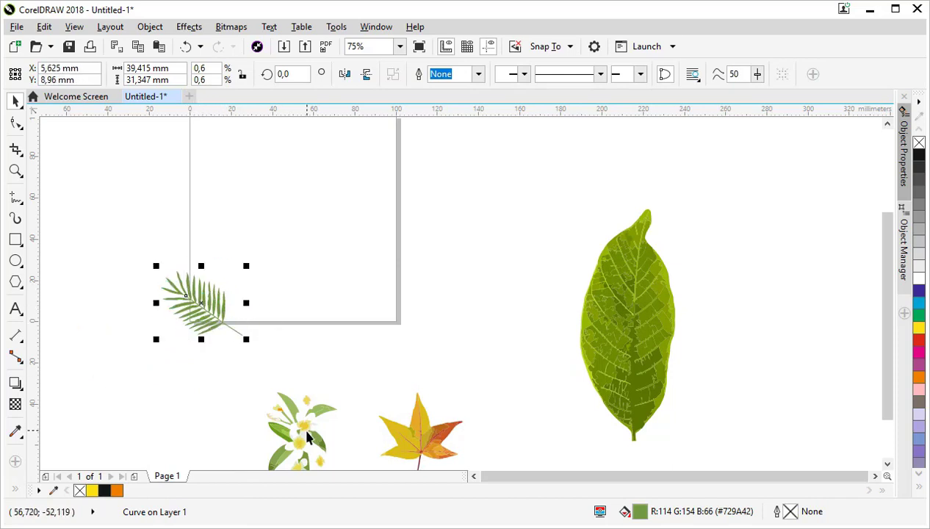
Place the flower beside the palm leaf at about 22 × 33 mm and move the maple leaf onto the page's lower edge
{"action": "left_click_drag", "start_coordinate": [305, 426], "coordinate": [283, 288]}
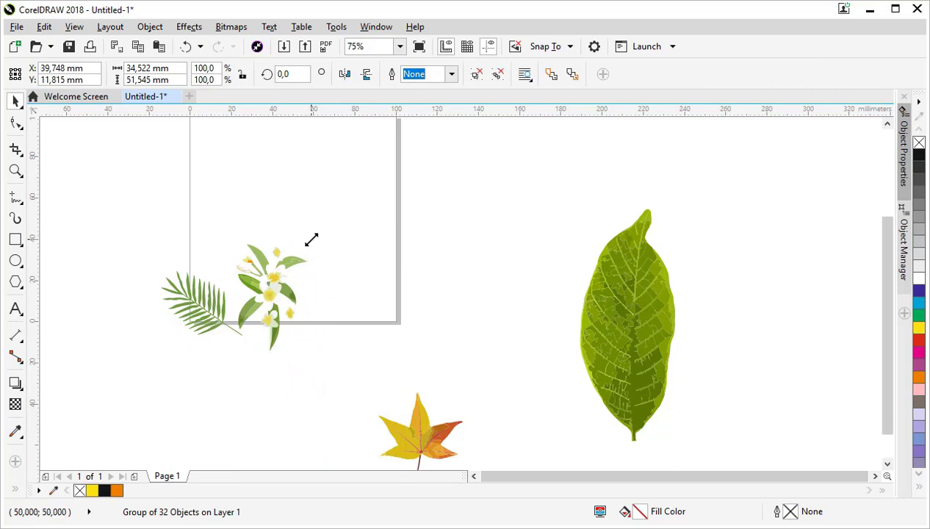
{"action": "left_click_drag", "start_coordinate": [311, 238], "coordinate": [249, 258]}
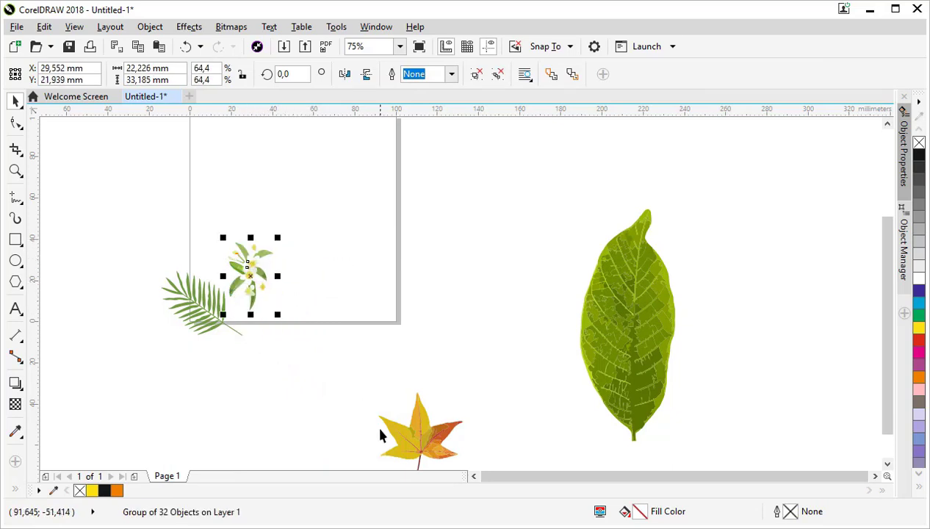
{"action": "left_click_drag", "start_coordinate": [430, 434], "coordinate": [310, 302]}
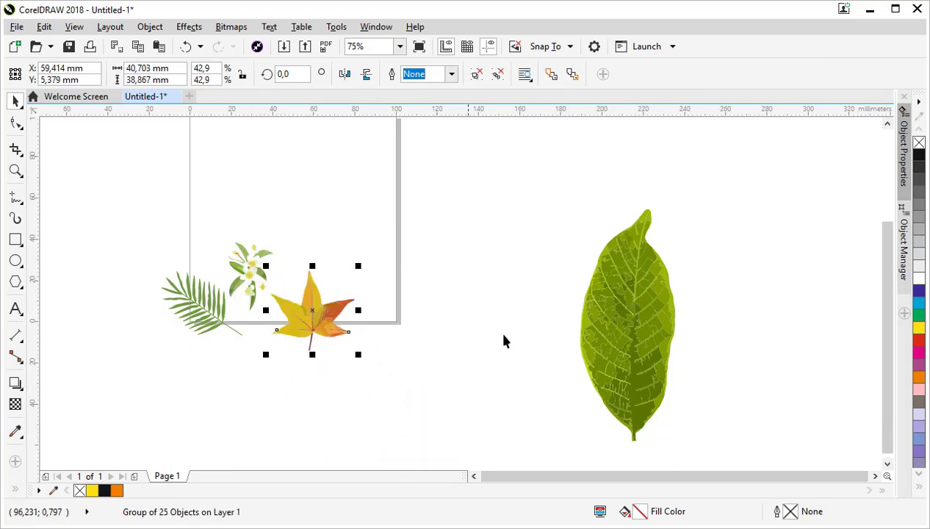
Rotate the green leaf about 38.6°, scale it to about 28 × 37 mm and place it at the page's lower-right corner beside the maple leaf
{"action": "left_click", "coordinate": [644, 350]}
{"action": "left_click", "coordinate": [637, 228]}
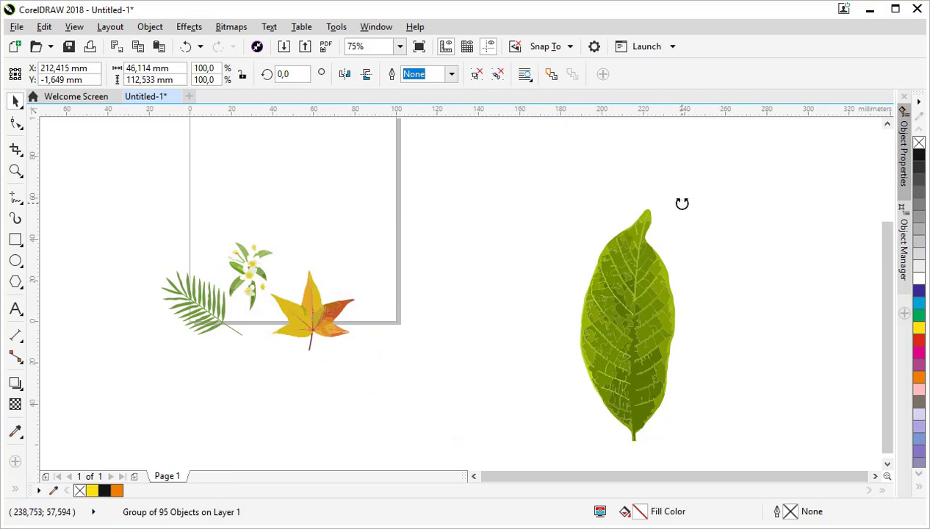
{"action": "left_click_drag", "start_coordinate": [683, 204], "coordinate": [641, 331]}
{"action": "left_click", "coordinate": [596, 275]}
{"action": "left_click_drag", "start_coordinate": [685, 378], "coordinate": [391, 296]}
{"action": "left_click_drag", "start_coordinate": [309, 308], "coordinate": [306, 309]}
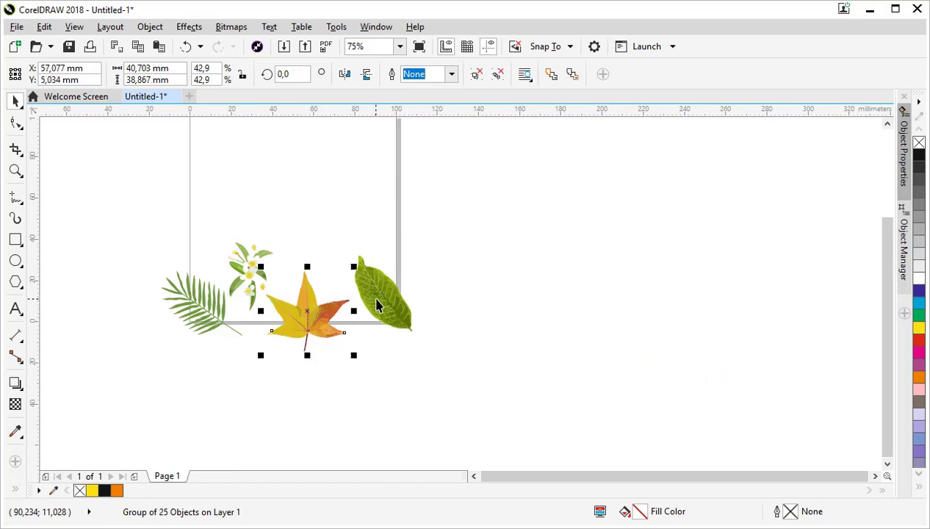
{"action": "left_click_drag", "start_coordinate": [371, 299], "coordinate": [372, 298]}
{"action": "scroll", "coordinate": [412, 274], "scroll_direction": "up", "scroll_amount": 2}
{"action": "scroll", "coordinate": [215, 287], "scroll_direction": "down", "scroll_amount": 2}
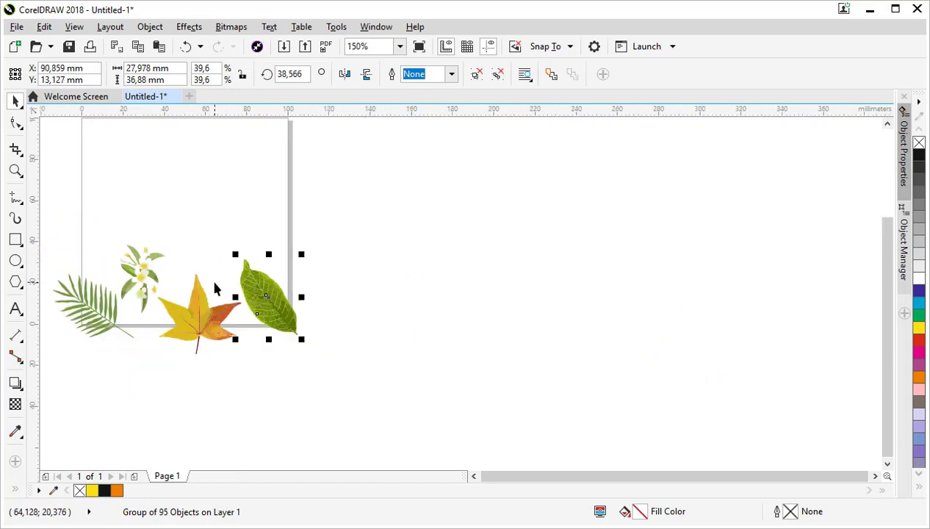
Open the Position transformation settings and rotate the green leaf back to nearly upright, about 358.7°, beside the maple leaf
{"action": "left_click", "coordinate": [147, 274]}
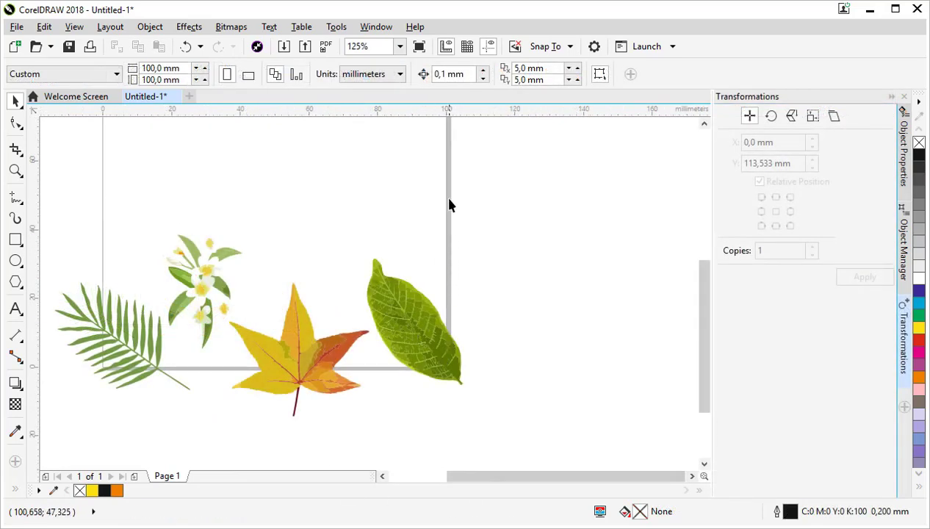
{"action": "left_click", "coordinate": [441, 352]}
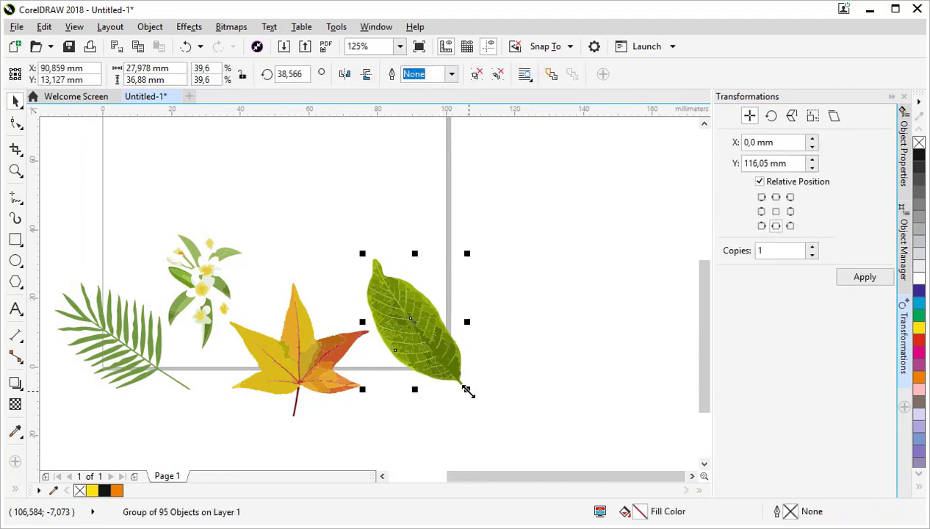
{"action": "left_click", "coordinate": [438, 365]}
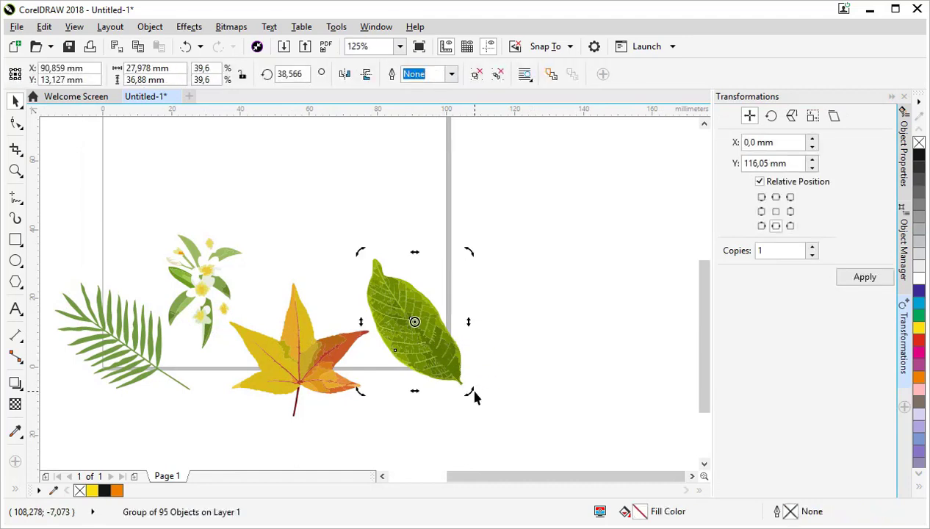
{"action": "left_click_drag", "start_coordinate": [470, 391], "coordinate": [434, 368]}
{"action": "left_click_drag", "start_coordinate": [451, 406], "coordinate": [416, 365]}
{"action": "left_click", "coordinate": [417, 287]}
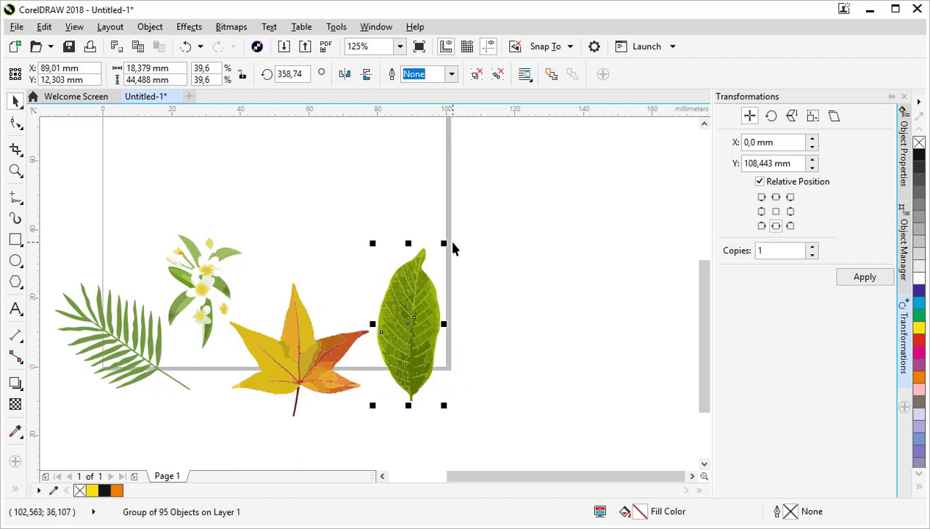
Scale the green leaf down to about 14.5 × 35 mm and nudge it up so it fits inside the page's right edge
{"action": "left_click_drag", "start_coordinate": [439, 248], "coordinate": [430, 276]}
{"action": "left_click_drag", "start_coordinate": [416, 334], "coordinate": [416, 326]}
{"action": "scroll", "coordinate": [158, 265], "scroll_direction": "down", "scroll_amount": 1}
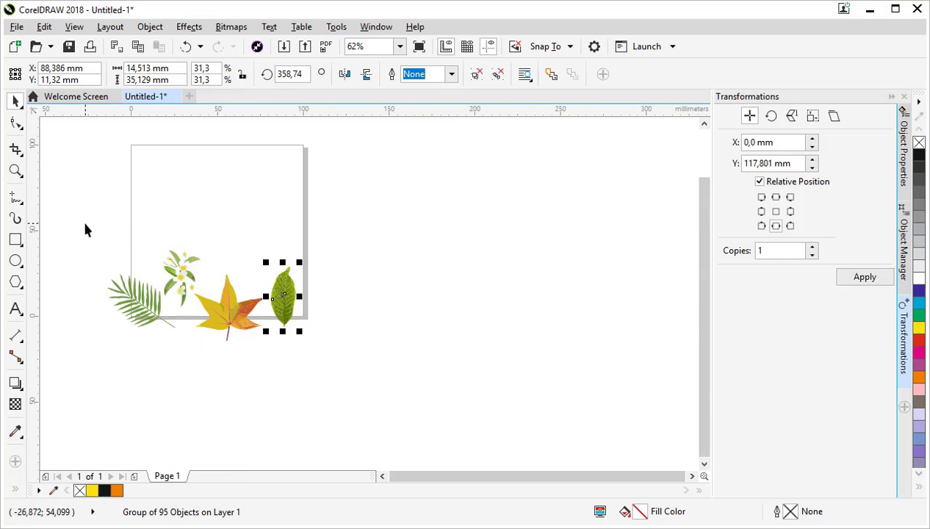
Select the palm leaf, flower, maple leaf and green leaf along the page's lower edge for a position transformation
{"action": "left_click_drag", "start_coordinate": [84, 230], "coordinate": [363, 355]}
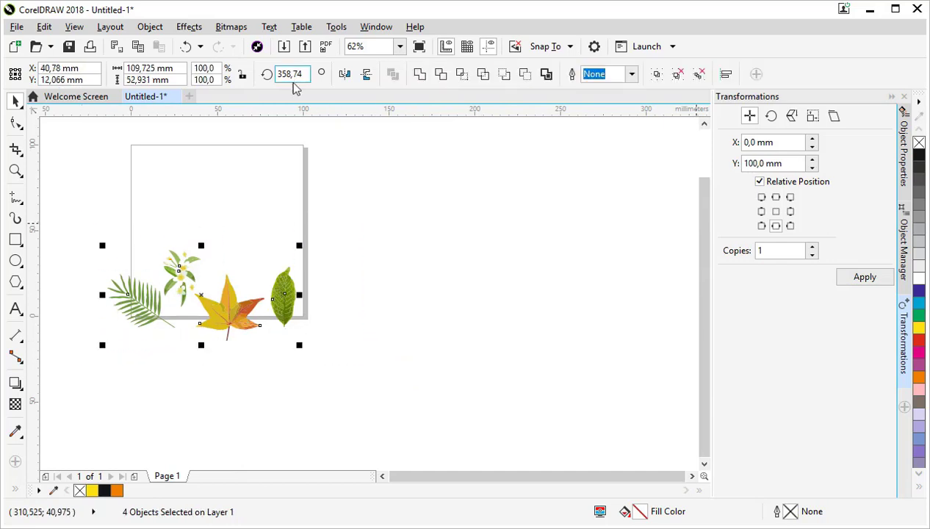
{"action": "left_click", "coordinate": [152, 27]}
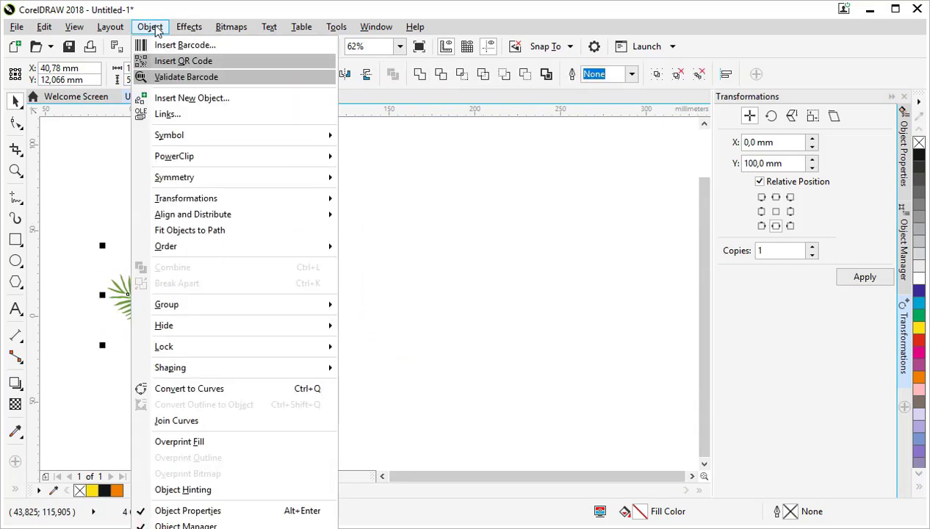
{"action": "mouse_move", "coordinate": [224, 200]}
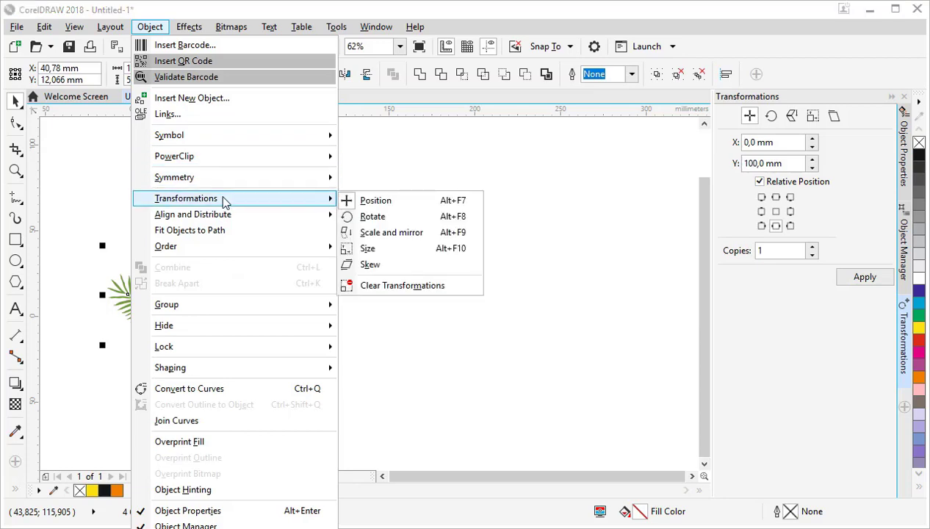
{"action": "left_click", "coordinate": [598, 193]}
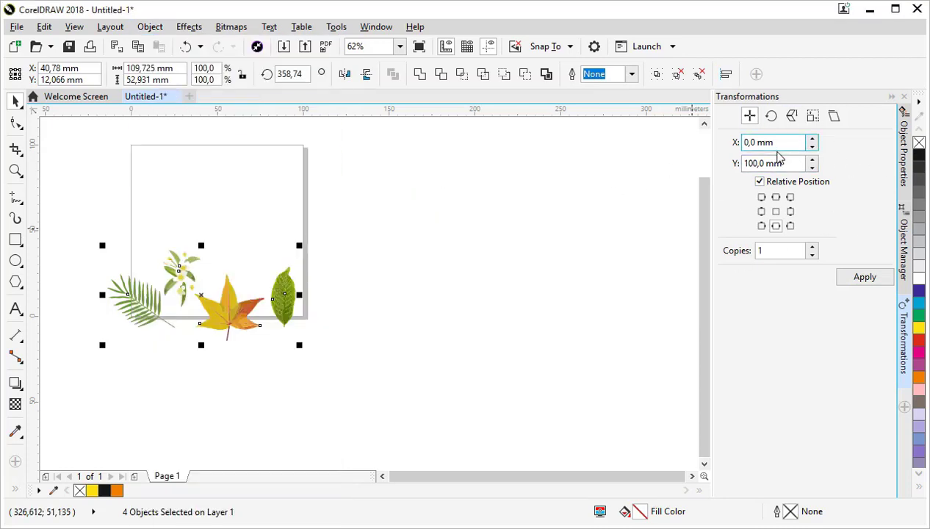
{"action": "left_click", "coordinate": [769, 117]}
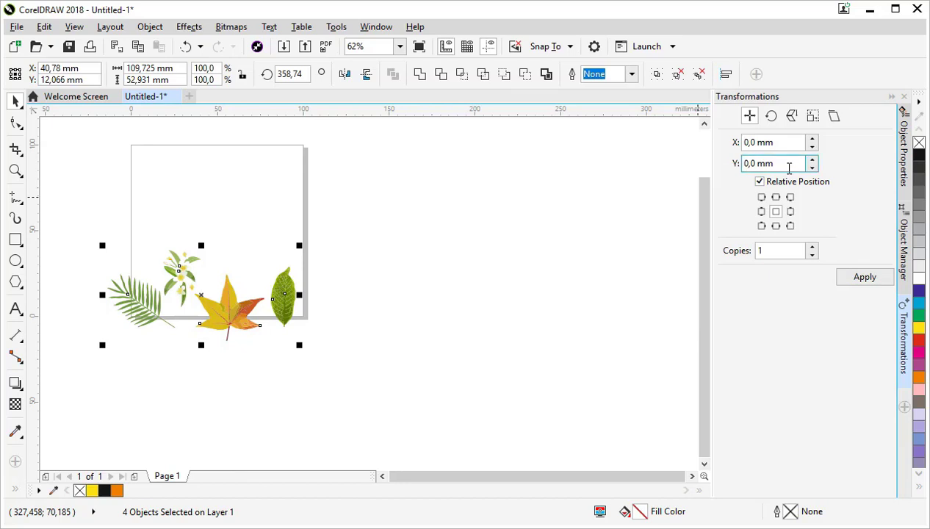
Make one copy of the selected objects offset 100 mm upward relative to their position, using the lower center reference
{"action": "left_click_drag", "start_coordinate": [796, 164], "coordinate": [744, 163]}
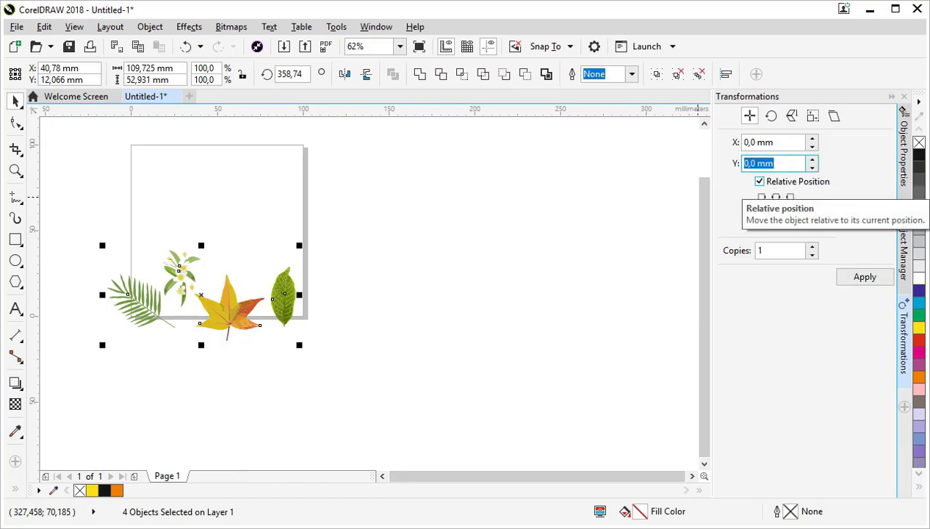
{"action": "type", "text": "100"}
{"action": "key", "text": "Tab"}
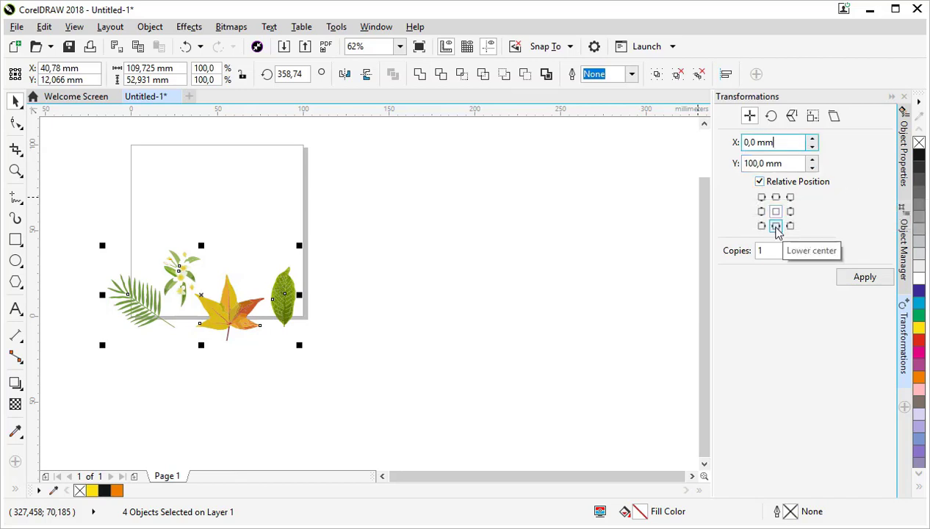
{"action": "left_click", "coordinate": [776, 227]}
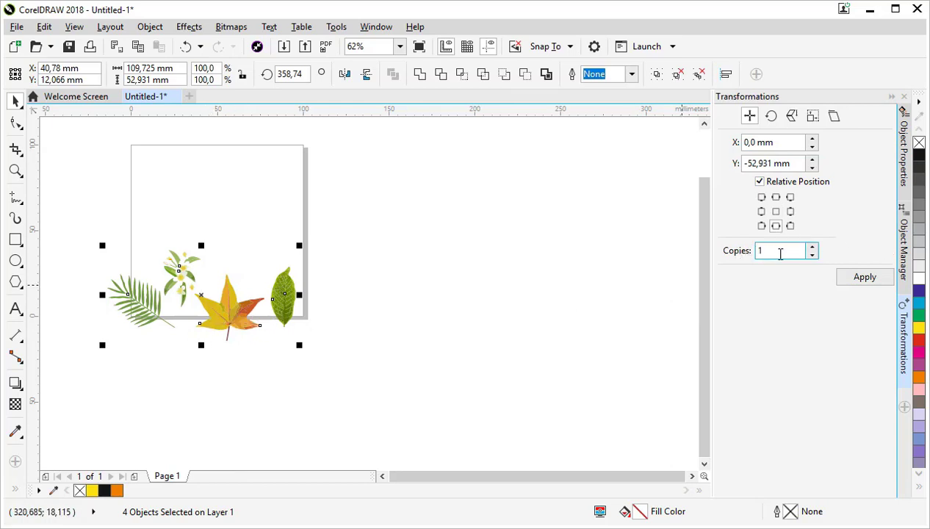
{"action": "left_click", "coordinate": [795, 163]}
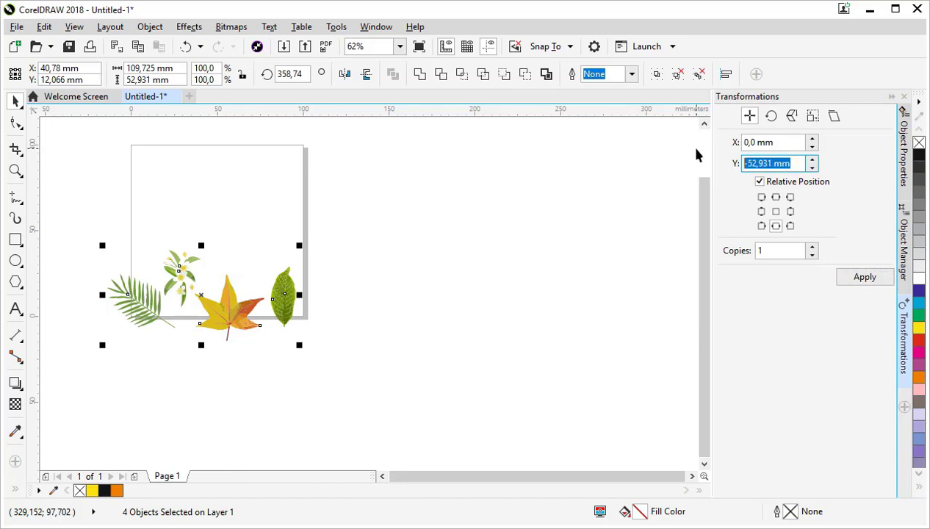
{"action": "type", "text": "100"}
{"action": "key", "text": "shift+Tab"}
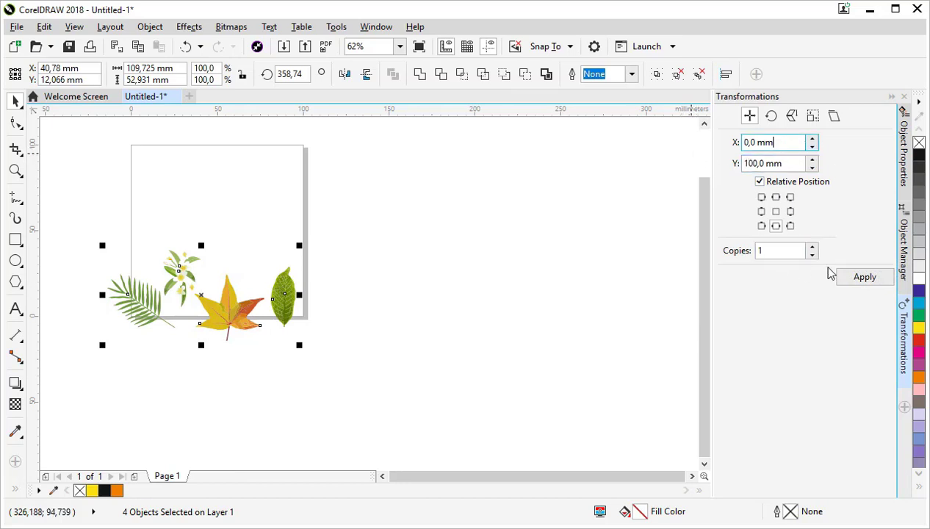
{"action": "left_click", "coordinate": [865, 280]}
{"action": "left_click_drag", "start_coordinate": [706, 246], "coordinate": [707, 219]}
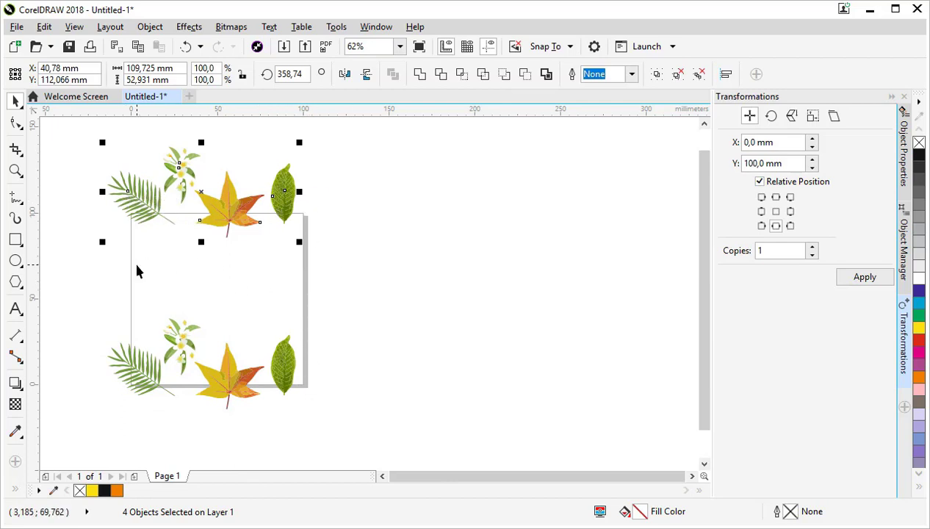
{"action": "scroll", "coordinate": [218, 292], "scroll_direction": "up", "scroll_amount": 1}
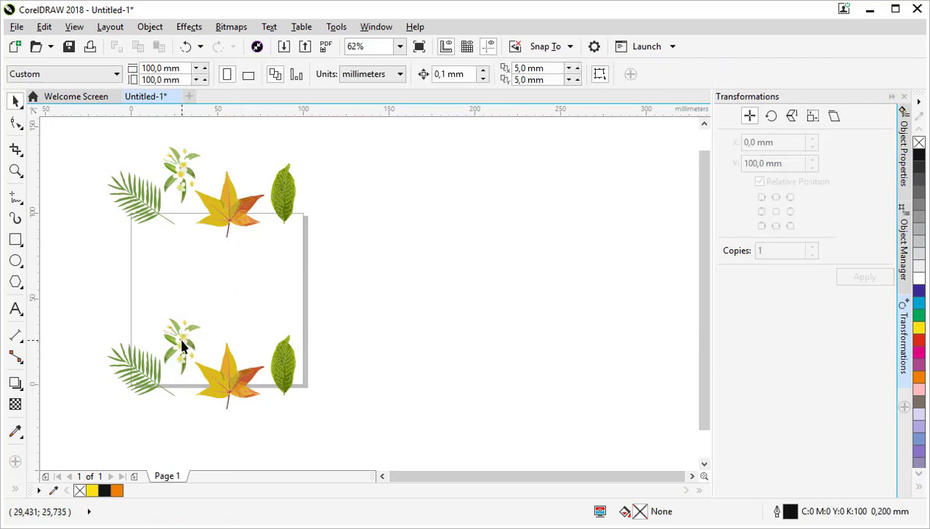
Place copies of the flower and the maple leaf on the page's left edge, rotating the maple leaf to about 299°
{"action": "left_click_drag", "start_coordinate": [181, 334], "coordinate": [134, 252]}
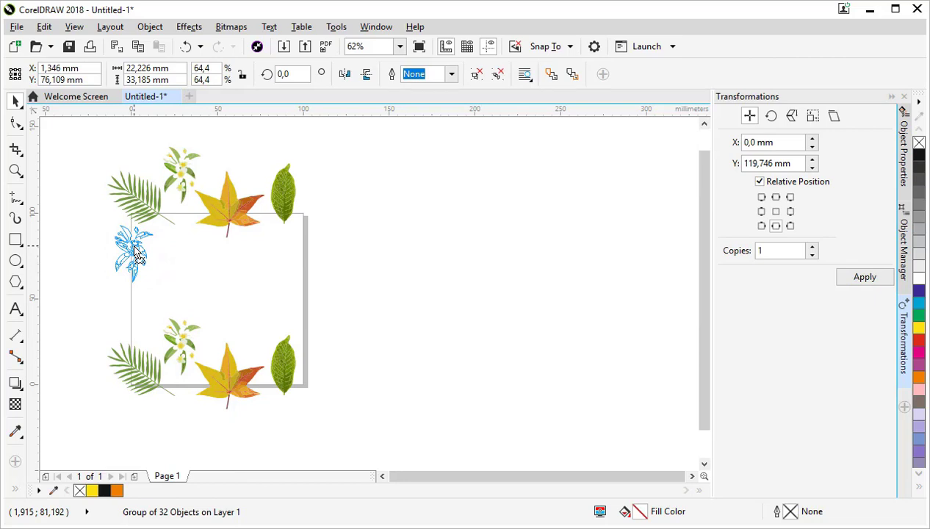
{"action": "left_click_drag", "start_coordinate": [134, 252], "coordinate": [135, 252]}
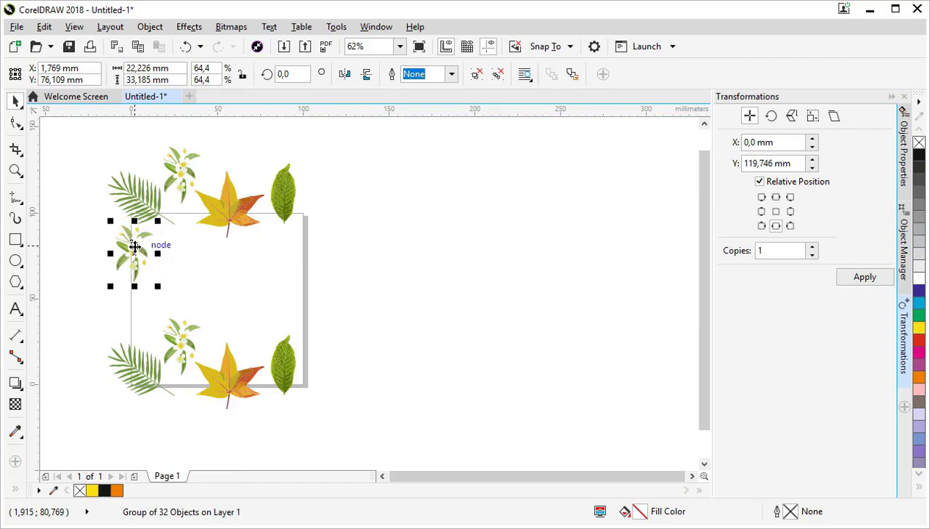
{"action": "left_click_drag", "start_coordinate": [231, 394], "coordinate": [129, 310]}
{"action": "left_click", "coordinate": [131, 304]}
{"action": "left_click_drag", "start_coordinate": [171, 265], "coordinate": [182, 306]}
{"action": "left_click_drag", "start_coordinate": [170, 264], "coordinate": [143, 295]}
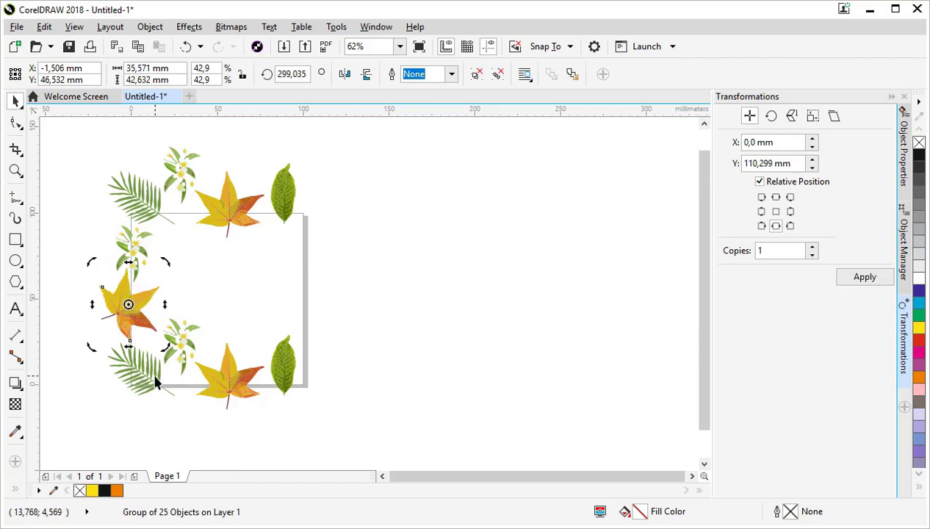
Copy the two palm leaves, flower and maple leaf on the page's left edge once, offset 100 mm horizontally
{"action": "left_click_drag", "start_coordinate": [70, 155], "coordinate": [184, 430]}
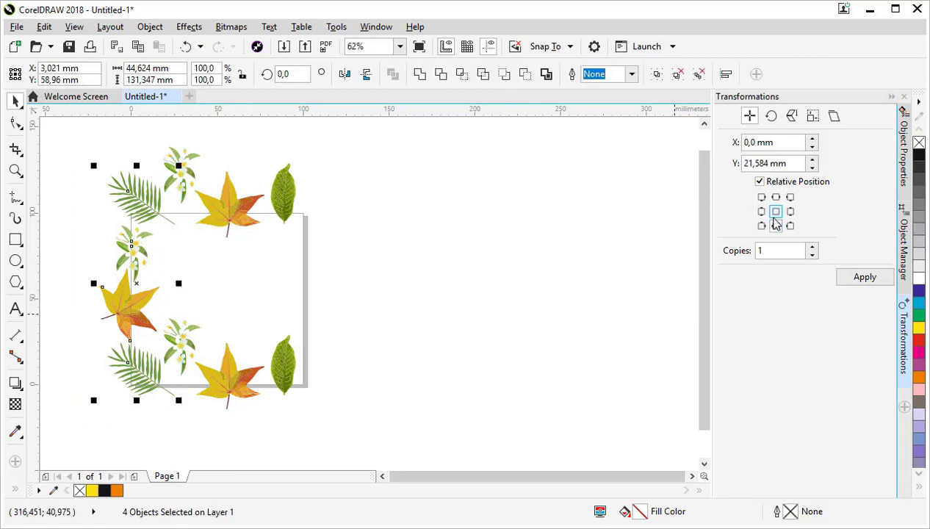
{"action": "left_click", "coordinate": [762, 212]}
{"action": "left_click", "coordinate": [762, 211]}
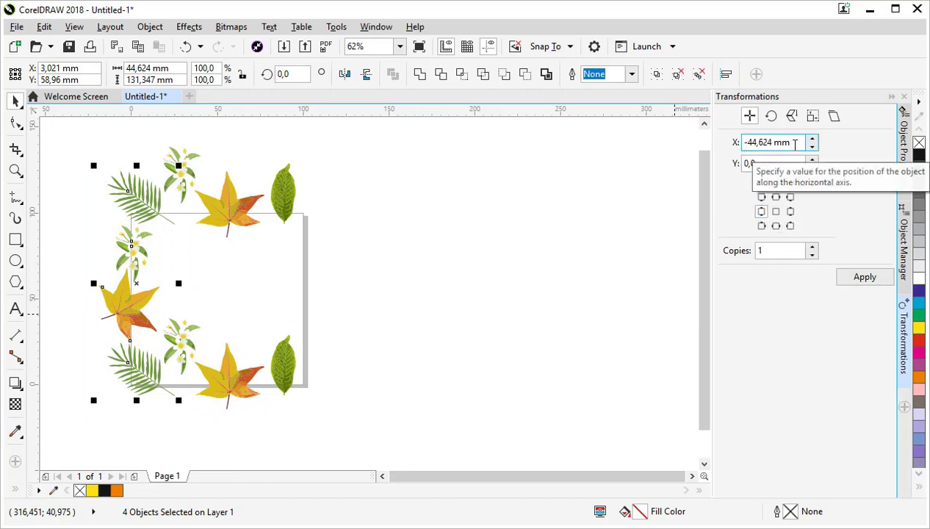
{"action": "double_click", "coordinate": [761, 145]}
{"action": "type", "text": "100"}
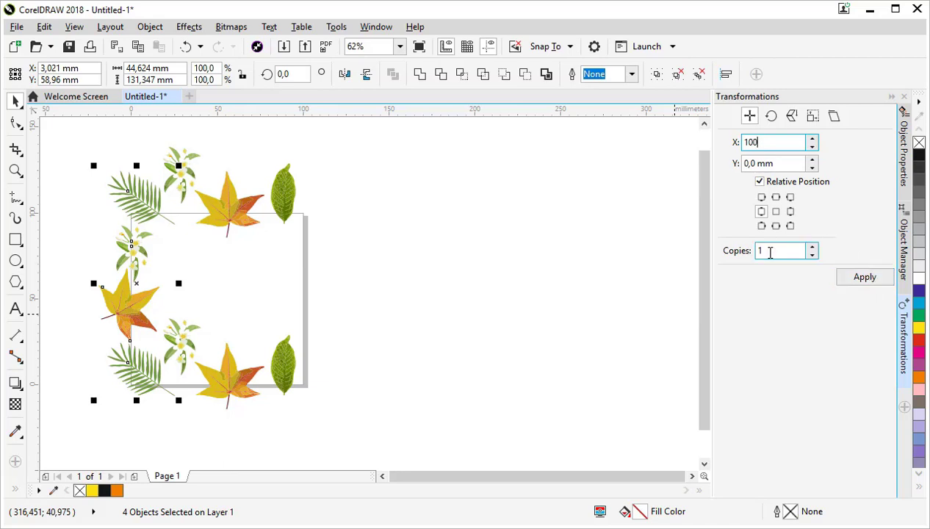
{"action": "left_click", "coordinate": [873, 280]}
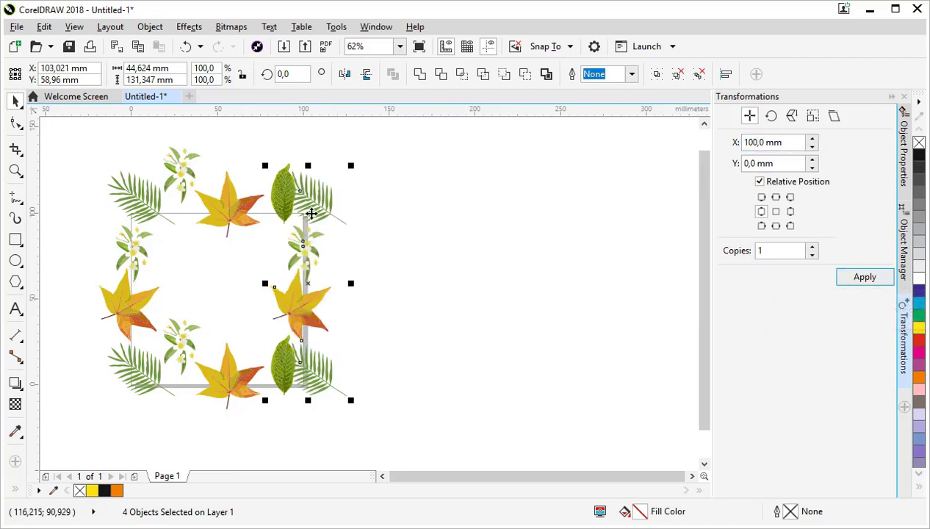
{"action": "left_click", "coordinate": [519, 380]}
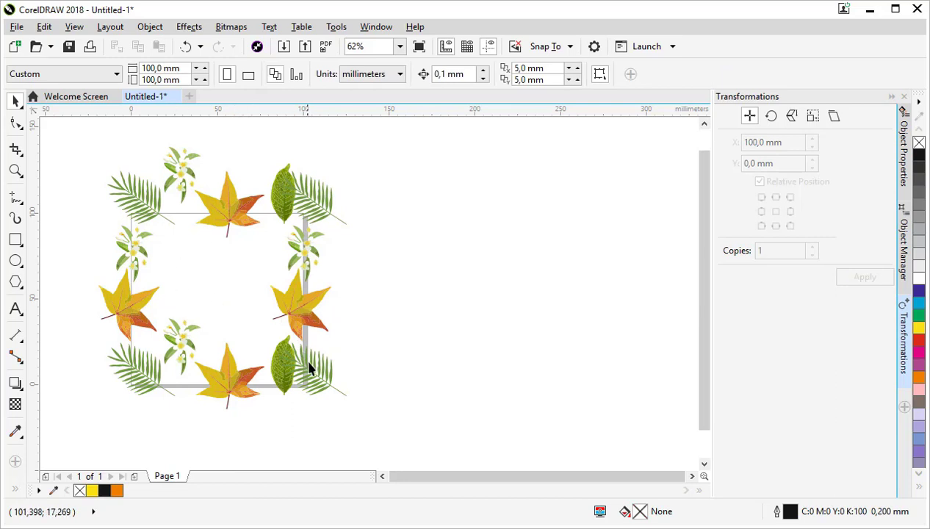
Place a green leaf copy in the page's upper-left interior and a flower copy in its right interior
{"action": "left_click_drag", "start_coordinate": [281, 375], "coordinate": [174, 270]}
{"action": "right_click", "coordinate": [174, 271]}
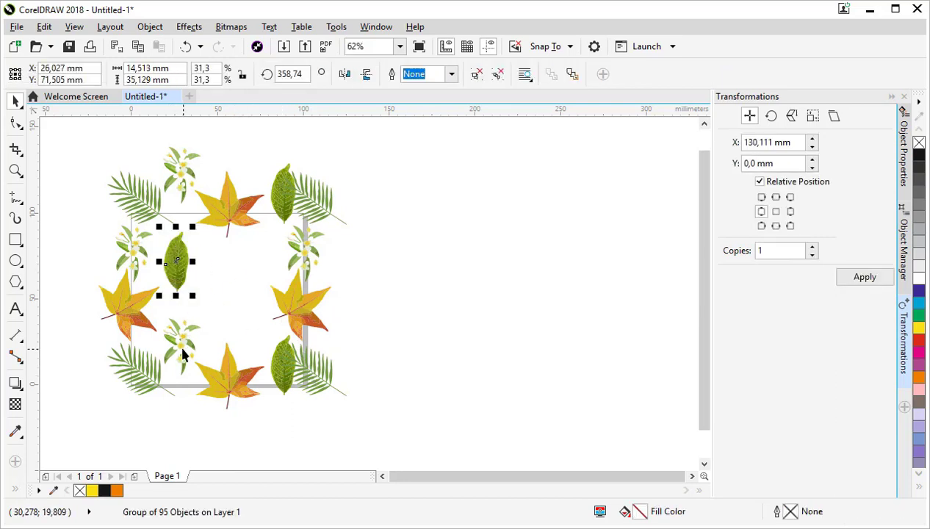
{"action": "left_click_drag", "start_coordinate": [183, 352], "coordinate": [253, 317]}
{"action": "right_click", "coordinate": [253, 317]}
Add another green leaf copy in the page's upper-right interior, rotated to about 95.3° and scaled to about 23 × 9 mm
{"action": "right_click", "coordinate": [239, 257]}
{"action": "left_click_drag", "start_coordinate": [174, 268], "coordinate": [249, 247]}
{"action": "left_click", "coordinate": [240, 257]}
{"action": "left_click_drag", "start_coordinate": [229, 257], "coordinate": [250, 251]}
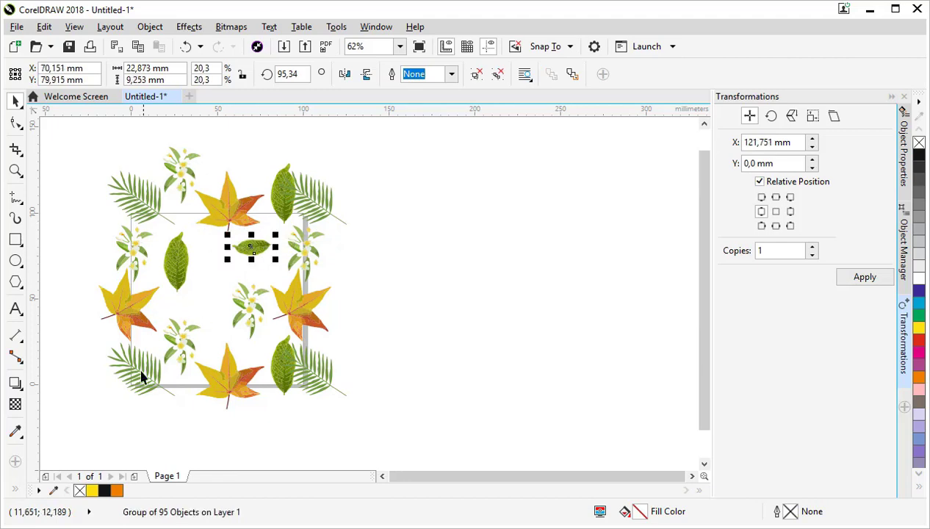
Place a palm leaf copy rotated upright at the page's centre and adjust the flower copy beside it
{"action": "left_click_drag", "start_coordinate": [146, 371], "coordinate": [215, 303]}
{"action": "right_click", "coordinate": [215, 304]}
{"action": "left_click", "coordinate": [215, 303]}
{"action": "left_click_drag", "start_coordinate": [245, 331], "coordinate": [205, 344]}
{"action": "left_click_drag", "start_coordinate": [221, 300], "coordinate": [252, 311]}
{"action": "left_click", "coordinate": [393, 329]}
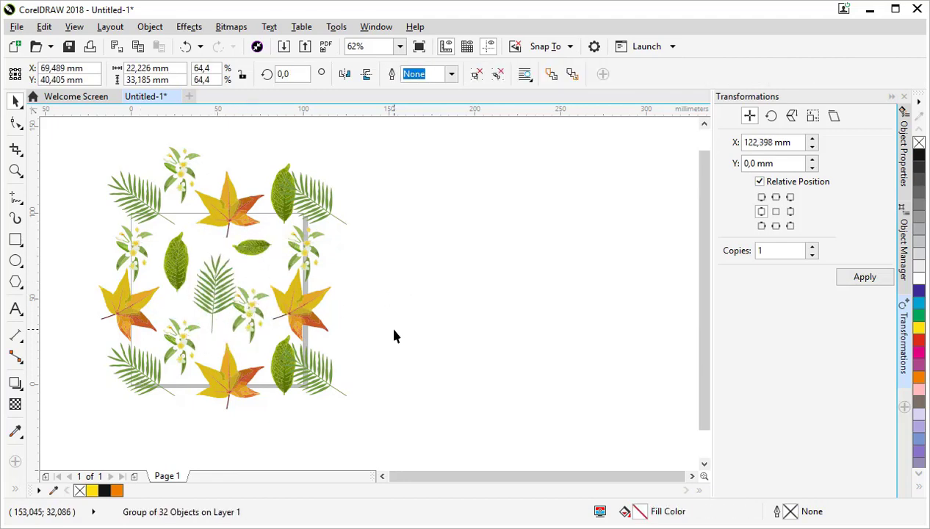
Group all the leaves and flowers, and add a 100 × 100 mm rectangle matching the page
{"action": "left_click_drag", "start_coordinate": [147, 197], "coordinate": [393, 419]}
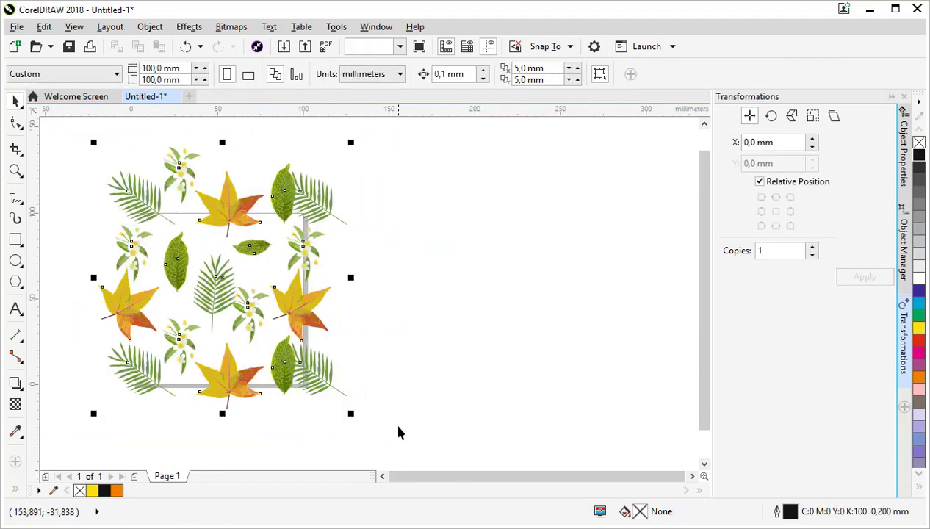
{"action": "key", "text": "ctrl+g"}
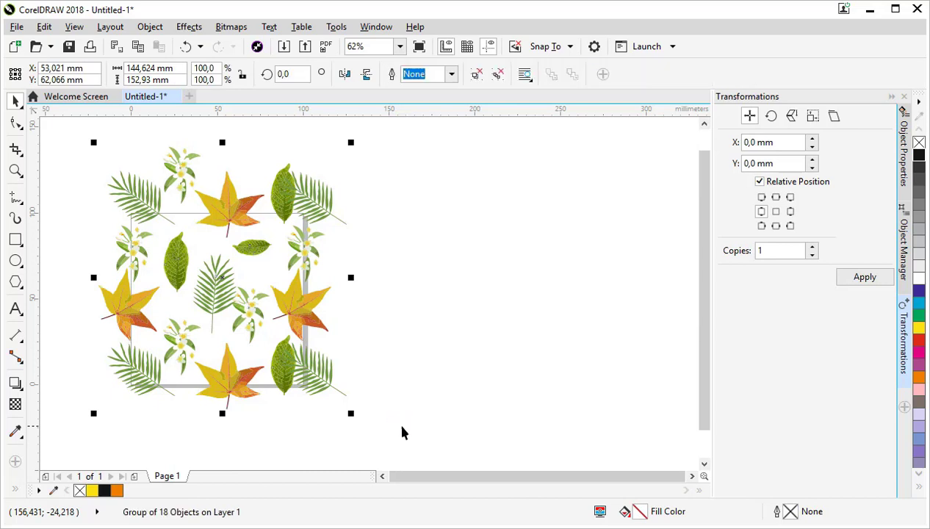
{"action": "left_click", "coordinate": [16, 240]}
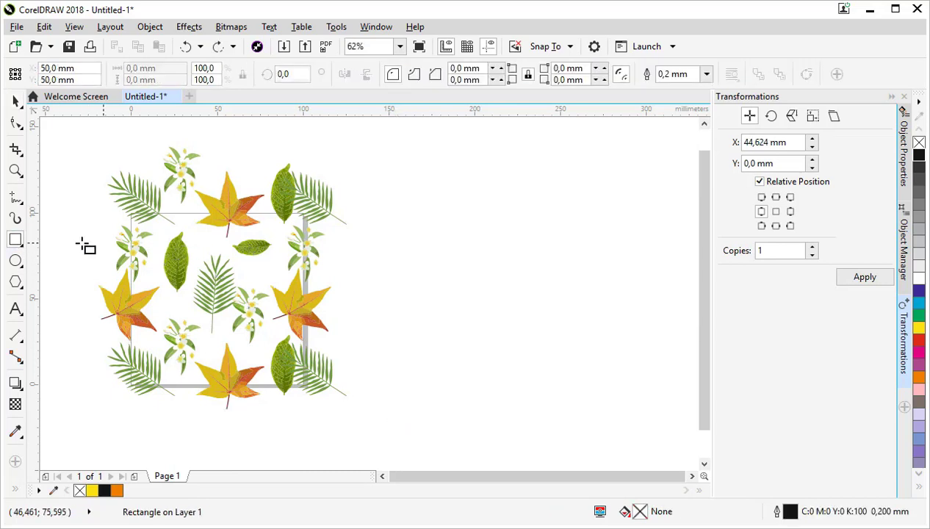
{"action": "double_click", "coordinate": [15, 240]}
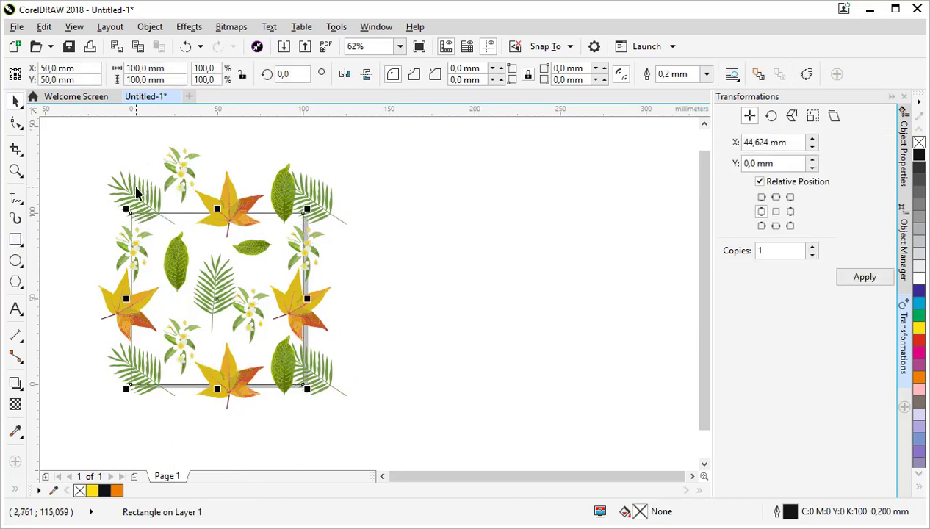
{"action": "key", "text": "space"}
PowerClip the leaf and flower group inside the page-sized rectangle and remove the rectangle's outline
{"action": "left_click", "coordinate": [134, 187]}
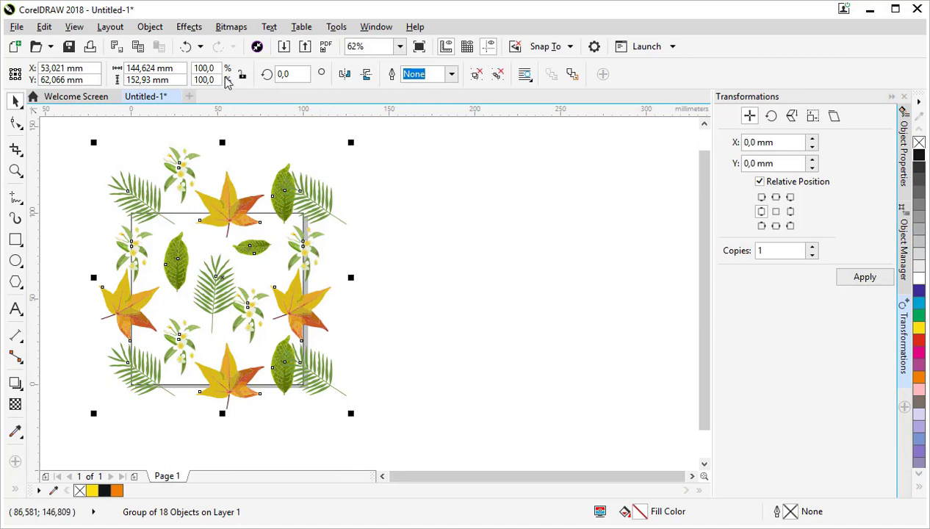
{"action": "left_click", "coordinate": [154, 28]}
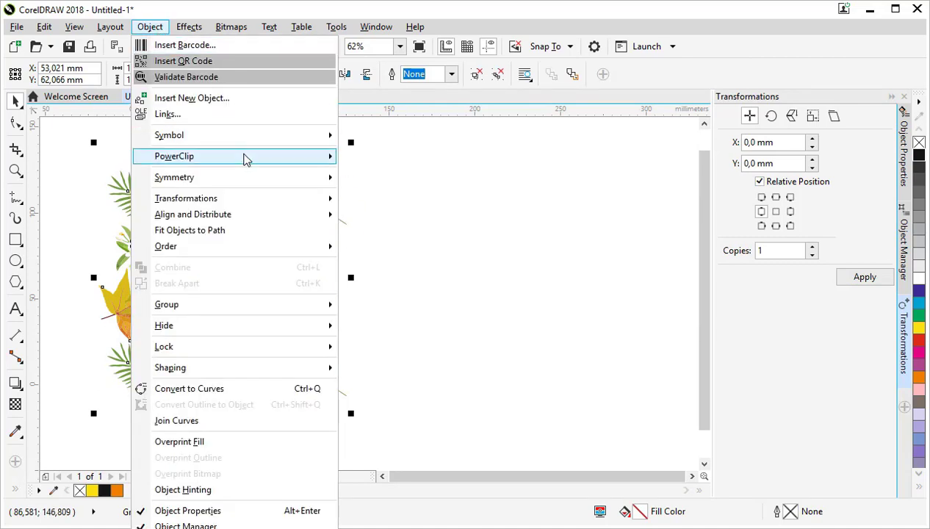
{"action": "mouse_move", "coordinate": [244, 157]}
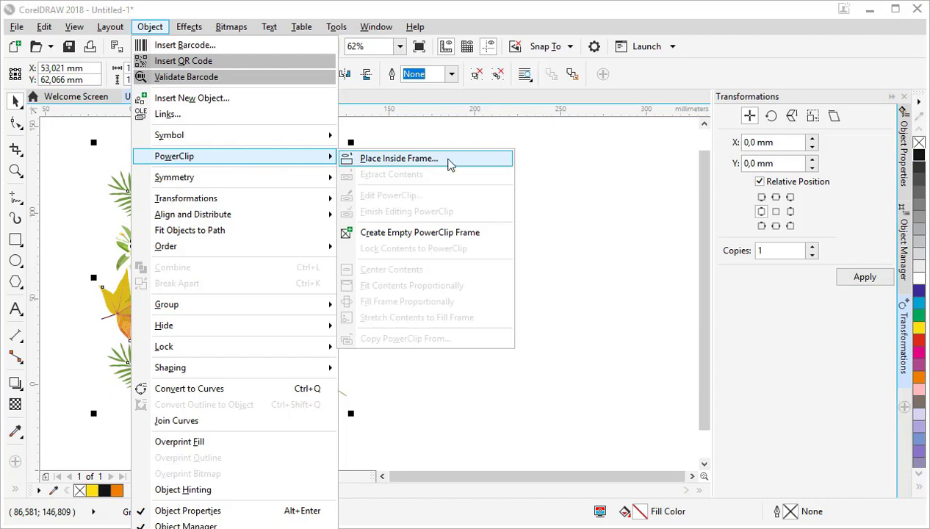
{"action": "left_click", "coordinate": [448, 160]}
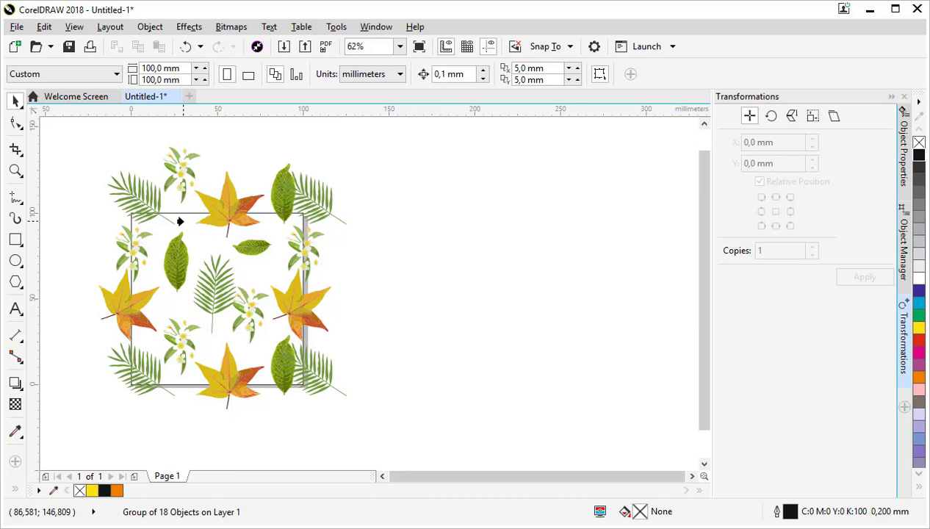
{"action": "left_click", "coordinate": [180, 221]}
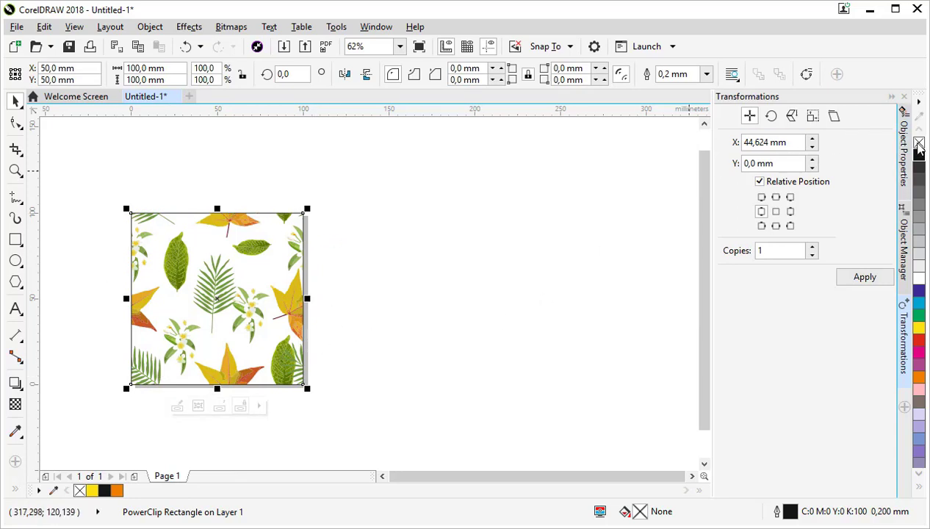
{"action": "right_click", "coordinate": [919, 142]}
{"action": "key", "text": "Escape"}
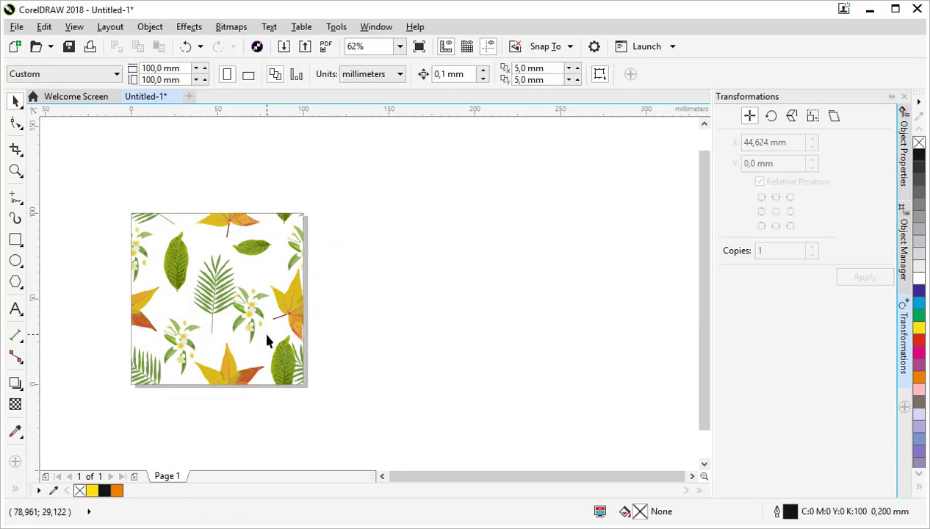
Create a bitmap pattern from the whole clipped leaf tile, converting it at 300 dpi in CMYK Color (32-bit) with anti-aliasing and transparent background
{"action": "left_click", "coordinate": [218, 278]}
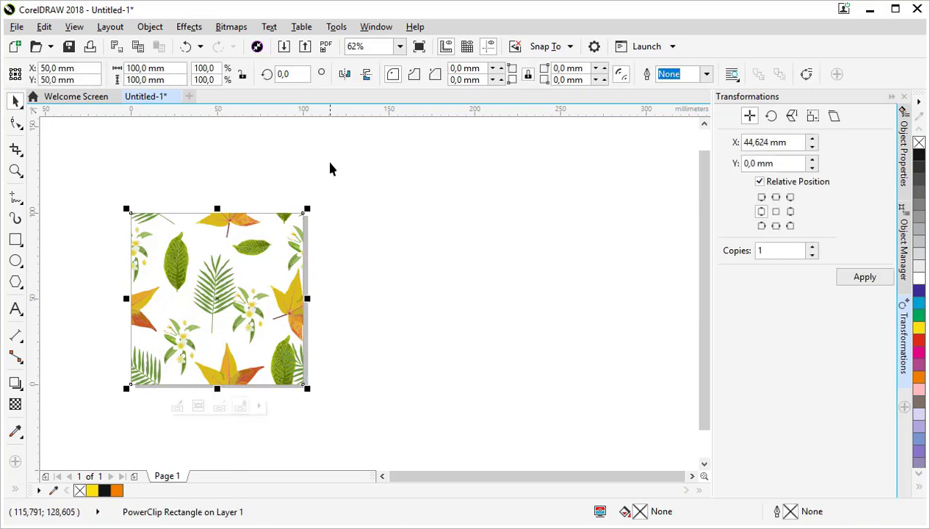
{"action": "left_click", "coordinate": [342, 28]}
{"action": "mouse_move", "coordinate": [383, 121]}
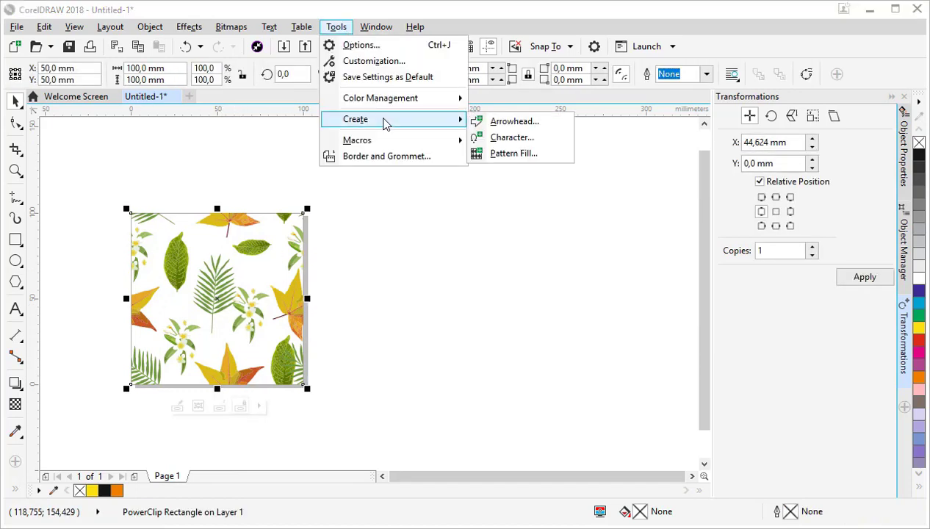
{"action": "left_click", "coordinate": [527, 156]}
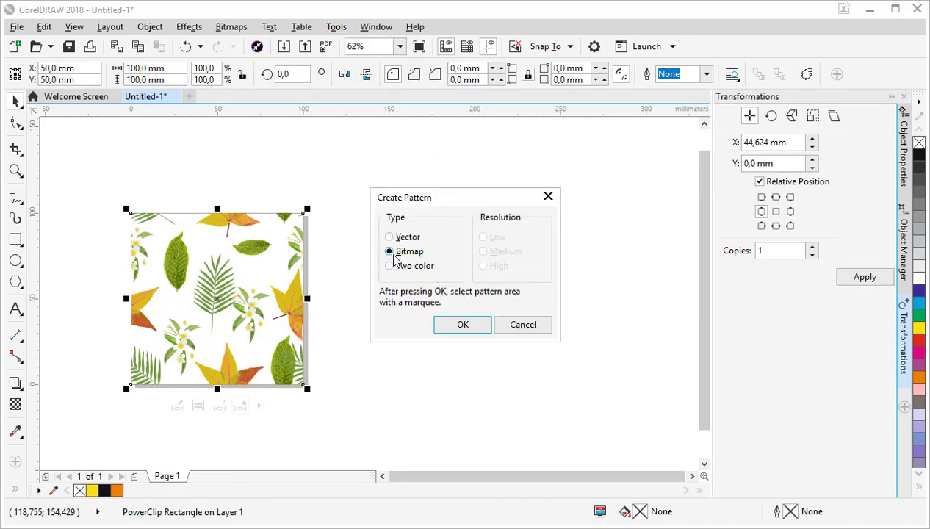
{"action": "left_click", "coordinate": [471, 330]}
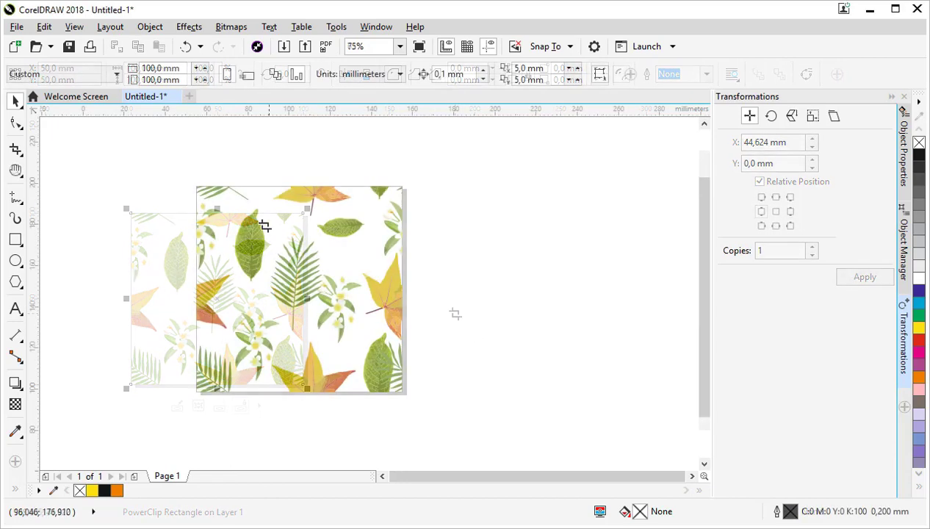
{"action": "left_click_drag", "start_coordinate": [194, 185], "coordinate": [403, 394]}
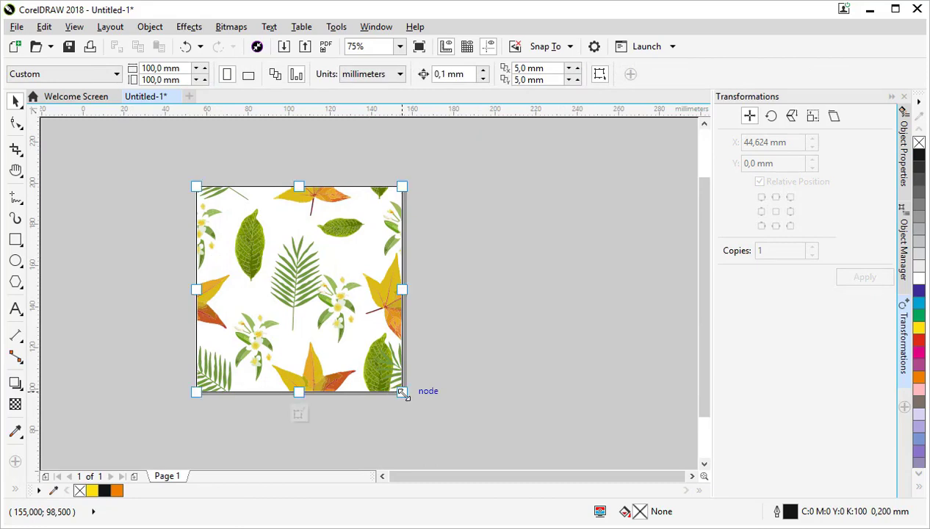
{"action": "left_click", "coordinate": [300, 415]}
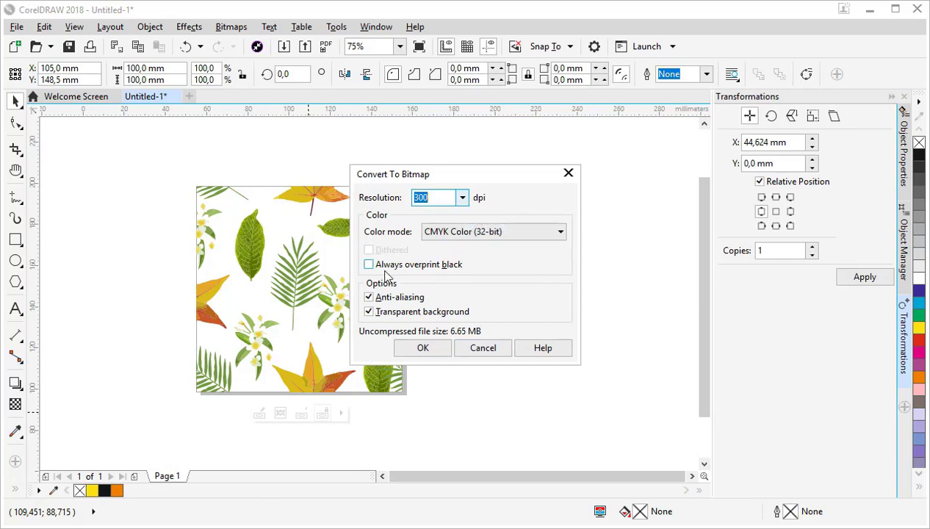
{"action": "left_click", "coordinate": [432, 353]}
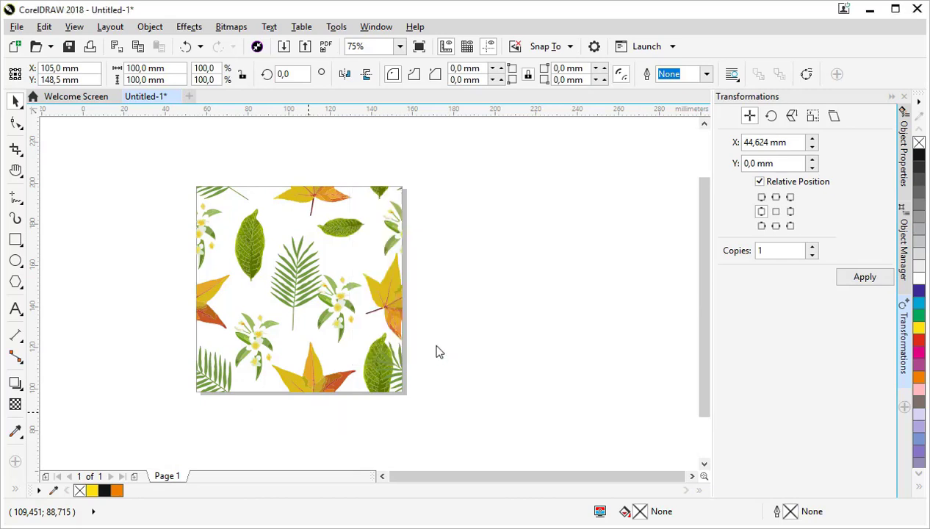
Save the pattern as "textura2" in the Floral category with Portuguese (Brazil) as its language
{"action": "left_click", "coordinate": [514, 205]}
{"action": "left_click", "coordinate": [509, 327]}
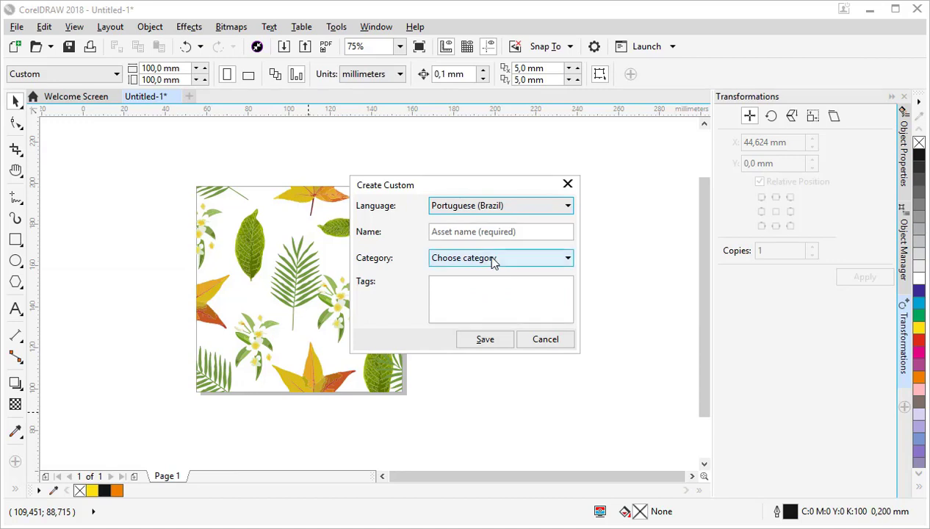
{"action": "left_click", "coordinate": [497, 263]}
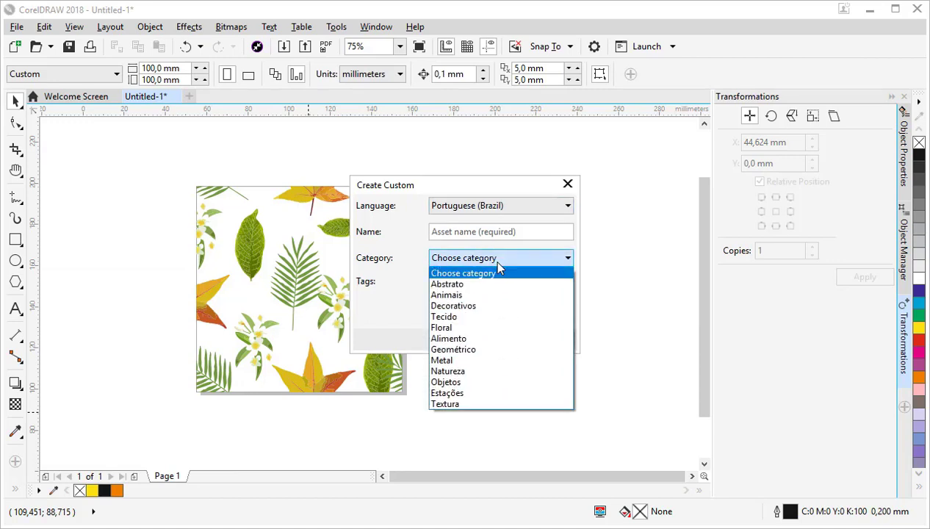
{"action": "left_click", "coordinate": [471, 327]}
{"action": "left_click", "coordinate": [479, 229]}
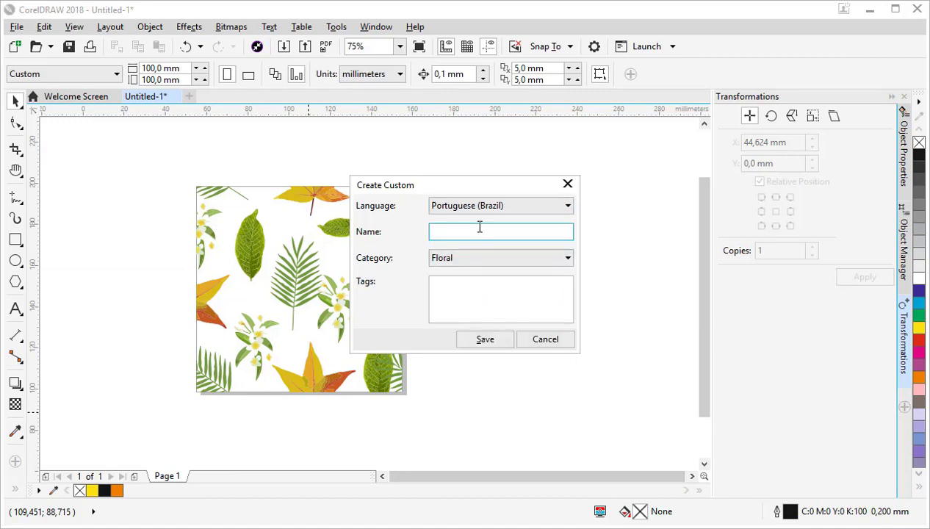
{"action": "type", "text": "textura2"}
{"action": "left_click", "coordinate": [487, 339]}
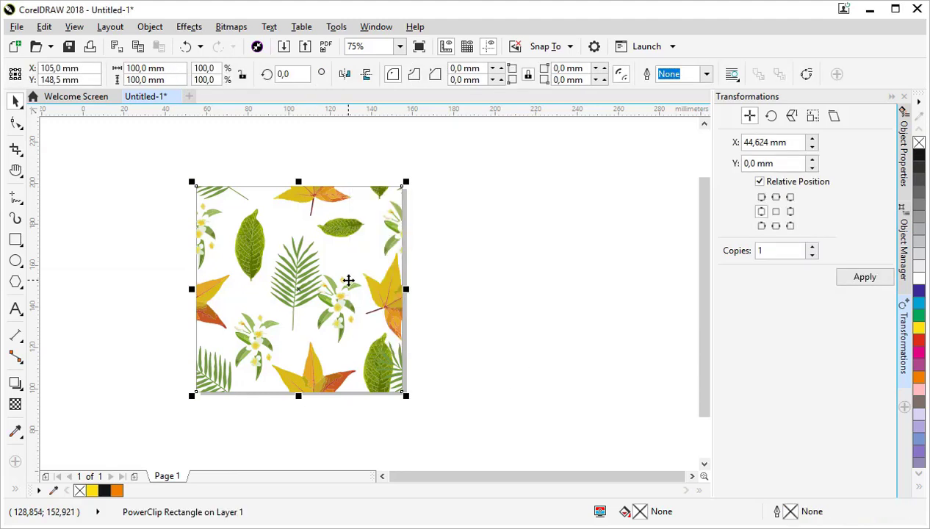
Delete the clipped leaf tile from the page and set the page size to A4
{"action": "key", "text": "Delete"}
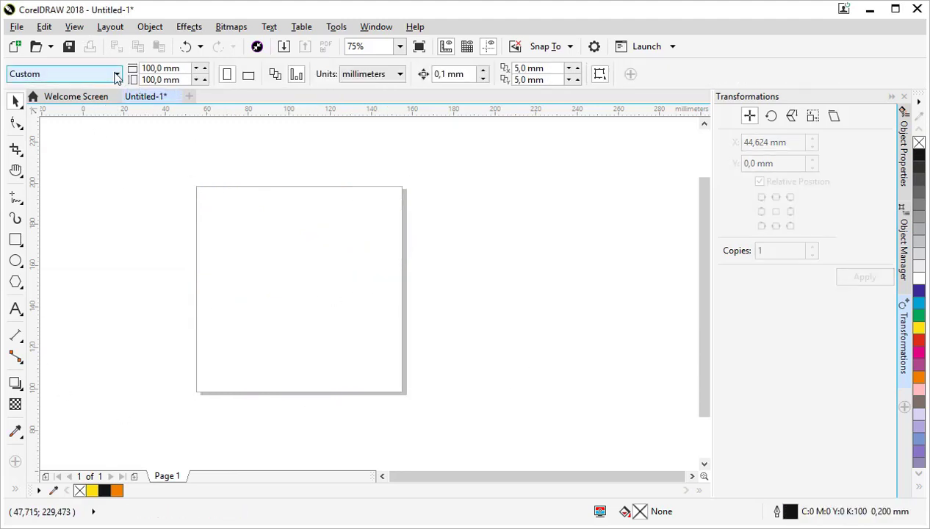
{"action": "left_click", "coordinate": [59, 74]}
{"action": "left_click", "coordinate": [54, 107]}
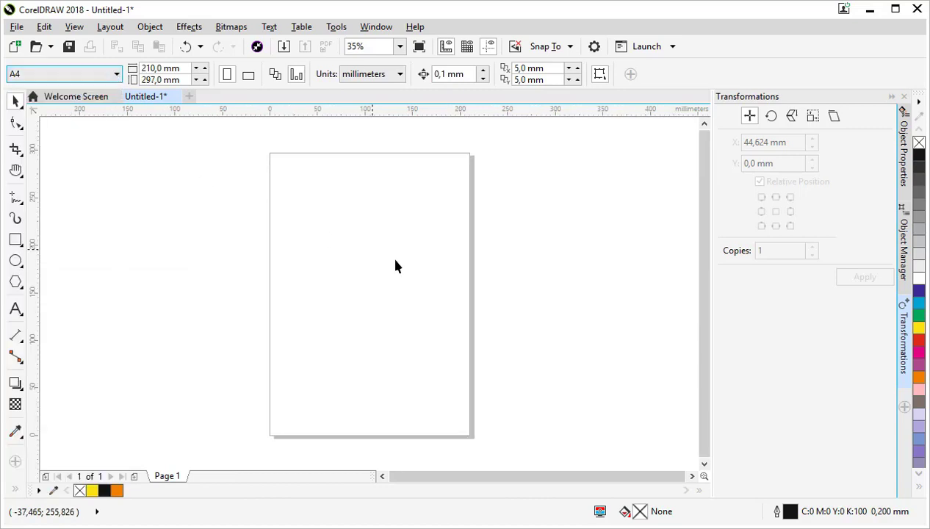
Add a rectangle matching the A4 page and fill it with the leaf and flower bitmap pattern using the Interactive Fill tool
{"action": "double_click", "coordinate": [15, 239]}
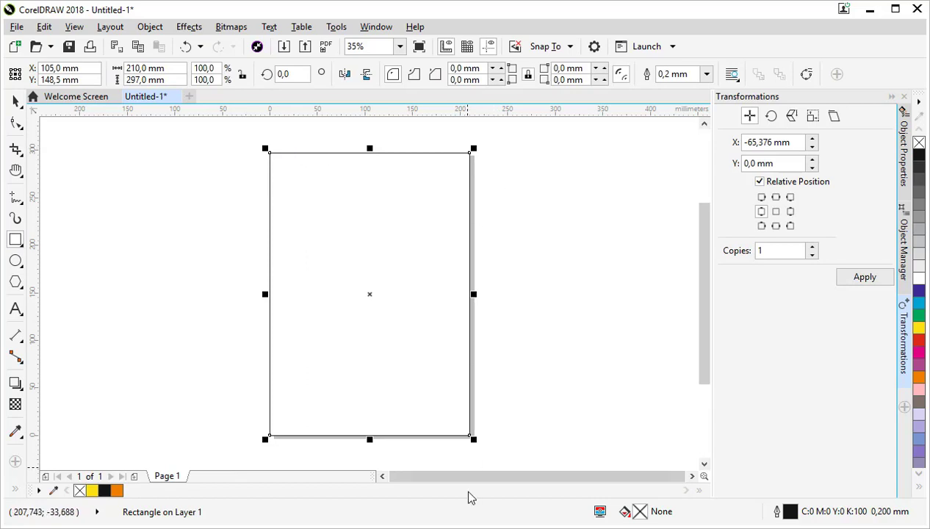
{"action": "left_click", "coordinate": [17, 489]}
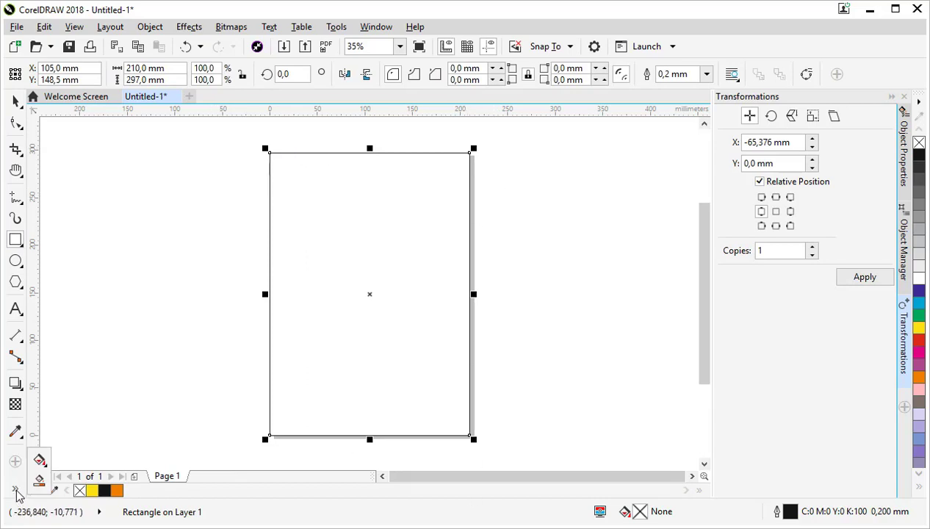
{"action": "left_click", "coordinate": [39, 461]}
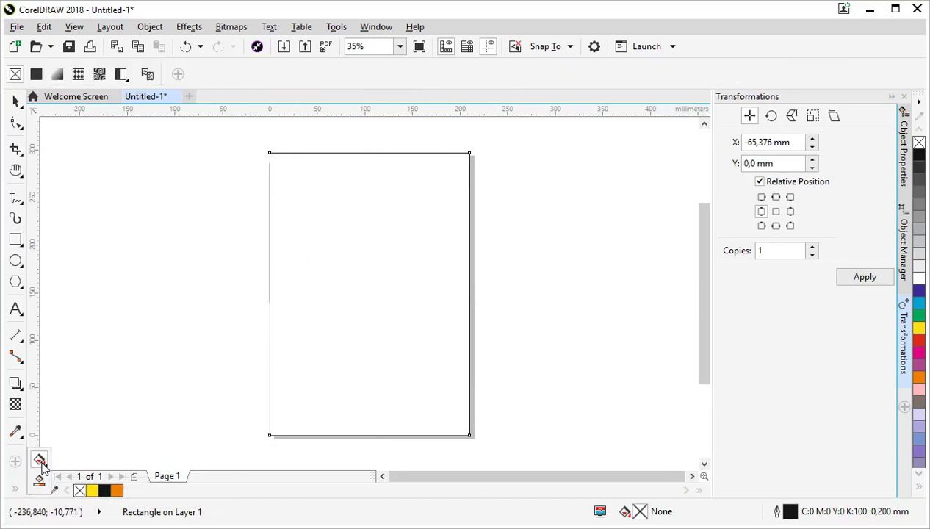
{"action": "left_click", "coordinate": [100, 76]}
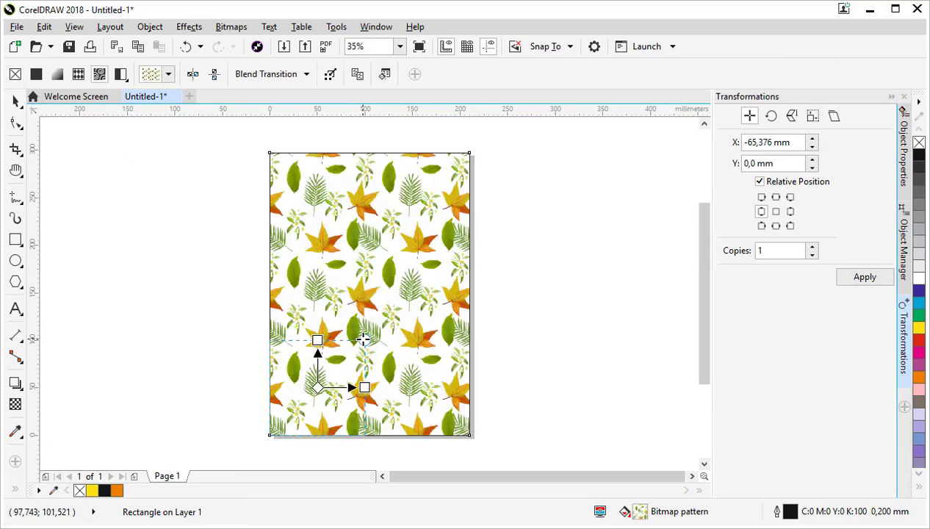
Scale the rectangle's pattern tiles down proportionally to a little under half their size and inspect the repeat for seams
{"action": "left_click_drag", "start_coordinate": [364, 339], "coordinate": [336, 368]}
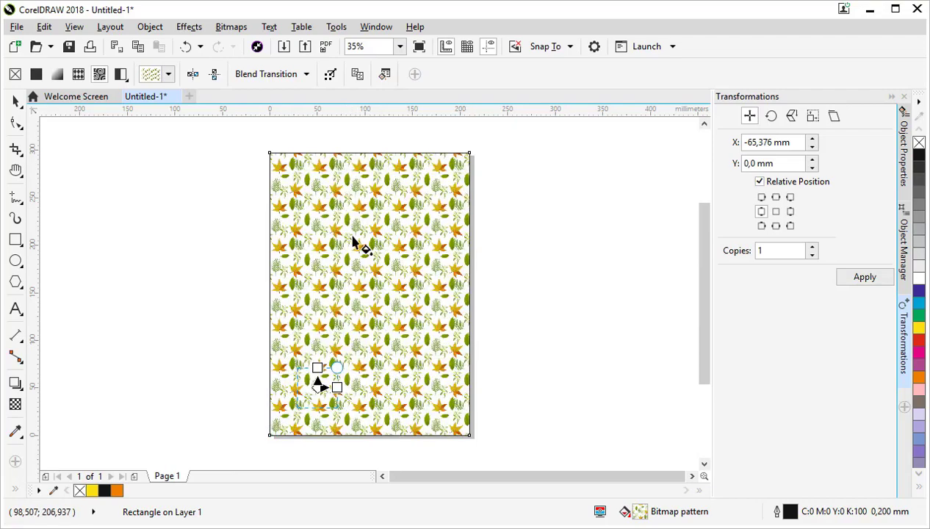
{"action": "left_click", "coordinate": [16, 101]}
{"action": "scroll", "coordinate": [371, 294], "scroll_direction": "up", "scroll_amount": 4}
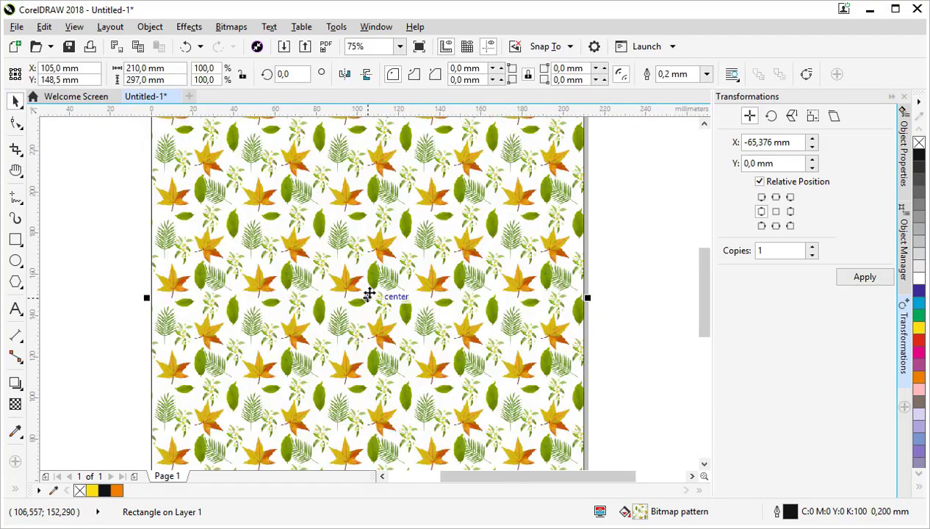
{"action": "scroll", "coordinate": [317, 286], "scroll_direction": "up", "scroll_amount": 1}
{"action": "scroll", "coordinate": [326, 286], "scroll_direction": "down", "scroll_amount": 1}
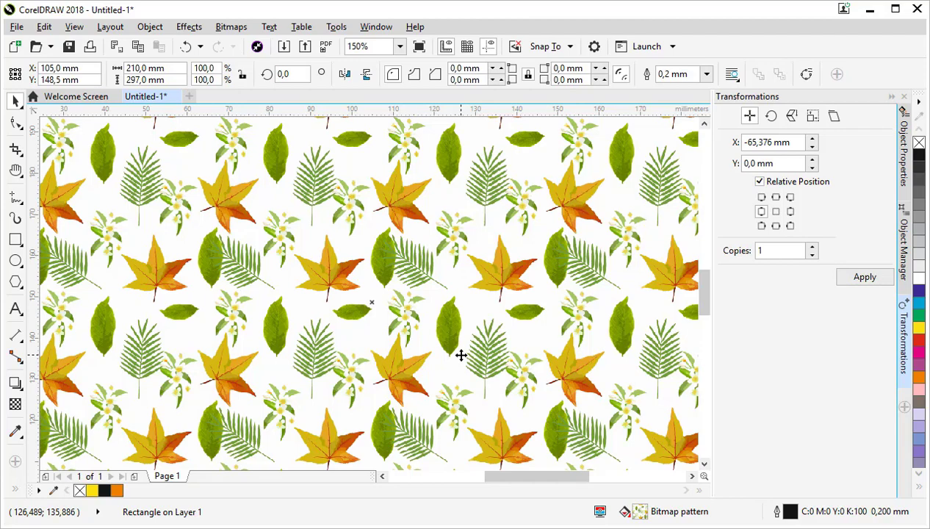
{"action": "scroll", "coordinate": [299, 291], "scroll_direction": "down", "scroll_amount": 2}
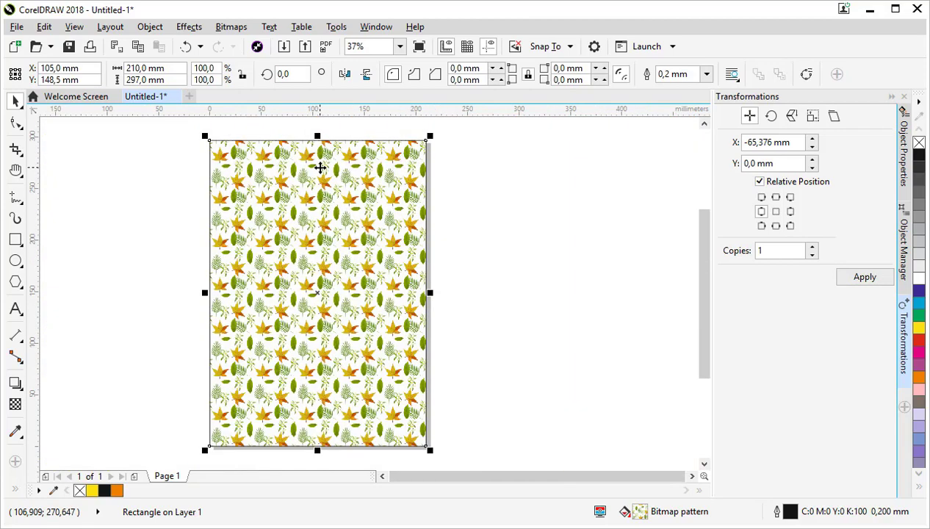